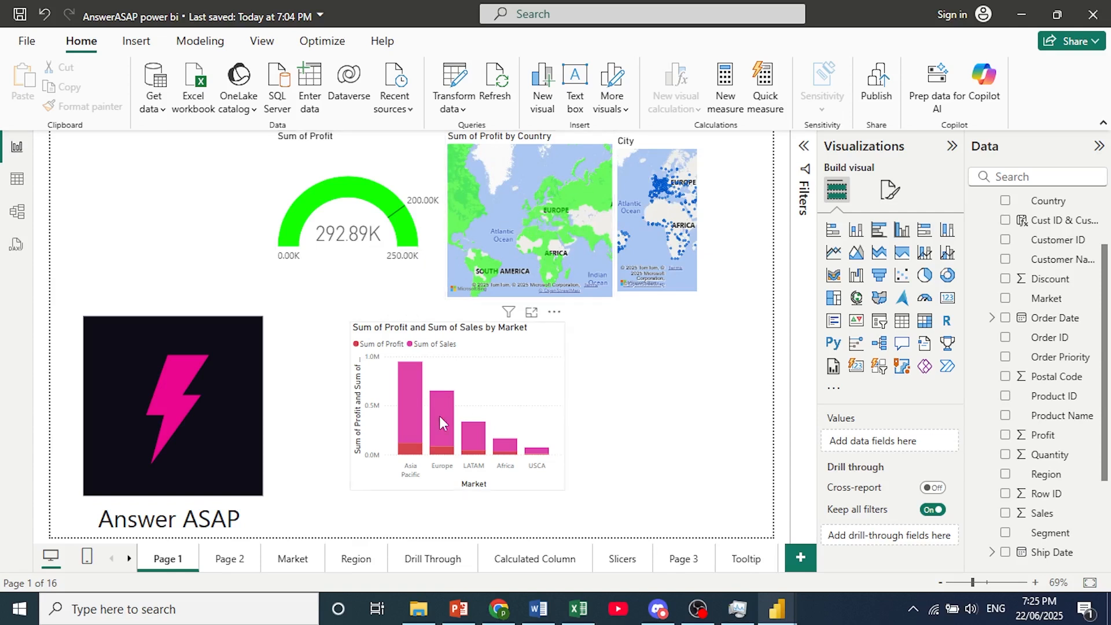
# - Review the report's existing pages from Page 1 through the Tooltip page
pyautogui.moveTo(411, 418)
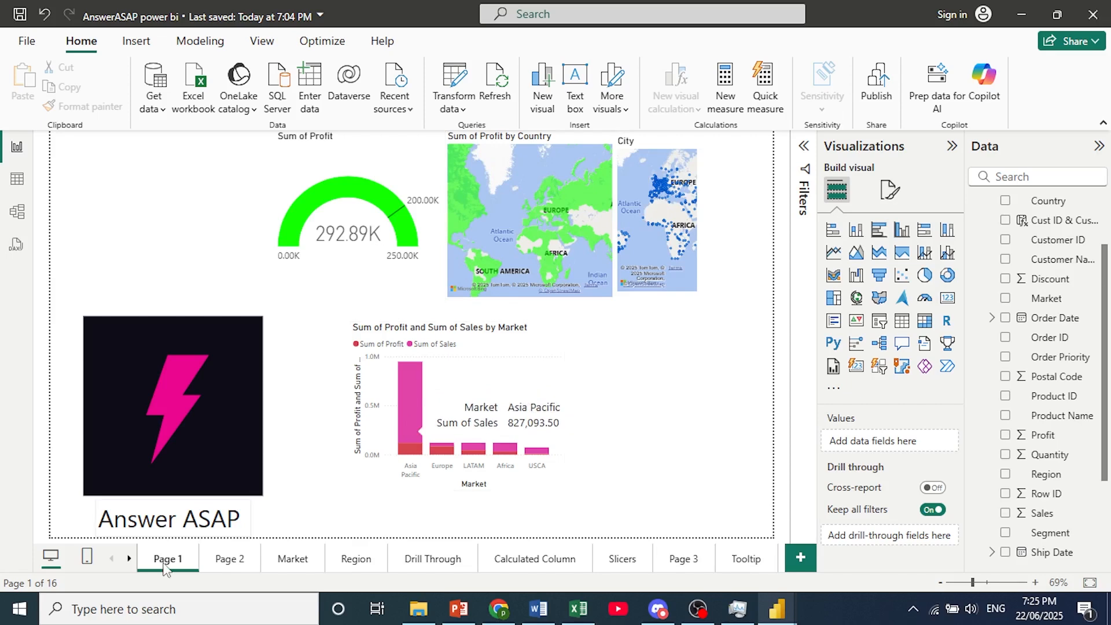
pyautogui.click(290, 564)
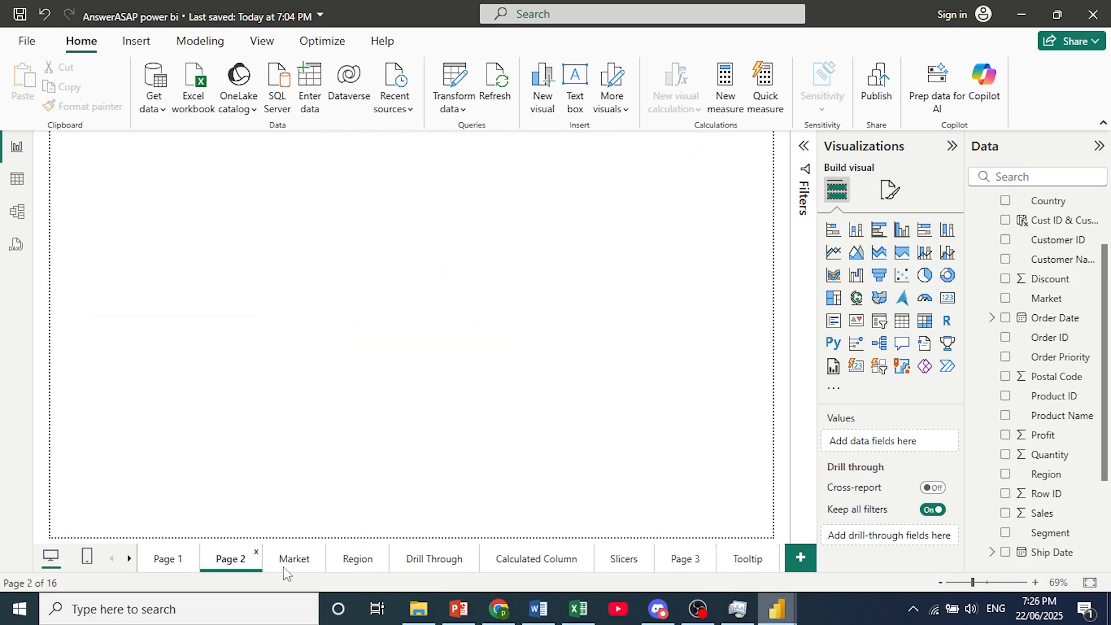
pyautogui.click(359, 565)
pyautogui.click(422, 564)
pyautogui.click(557, 570)
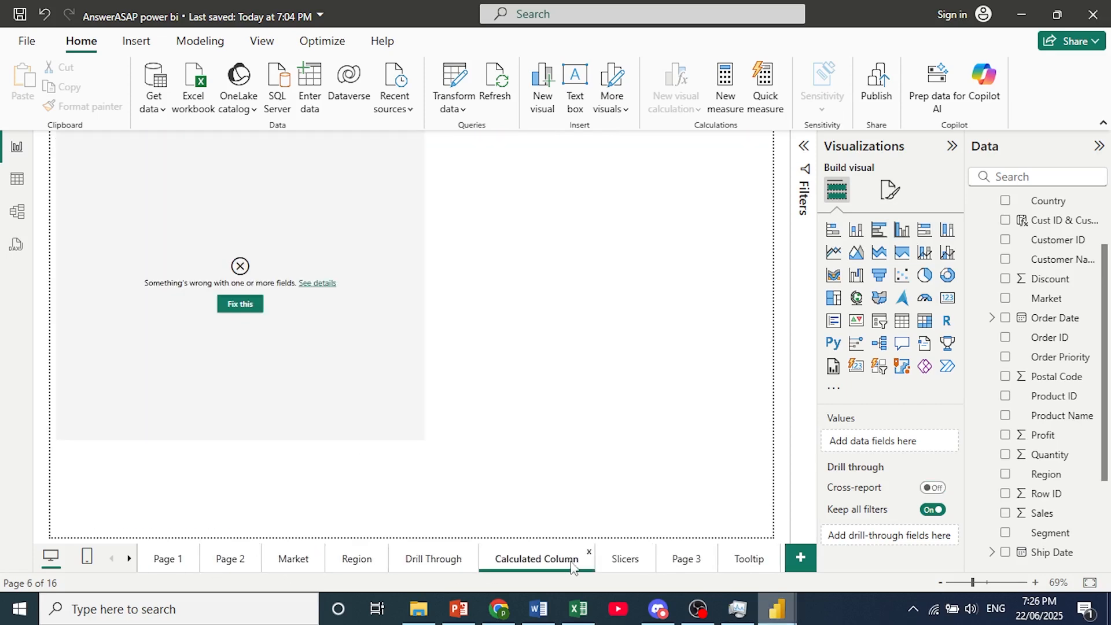
pyautogui.click(417, 564)
pyautogui.click(627, 562)
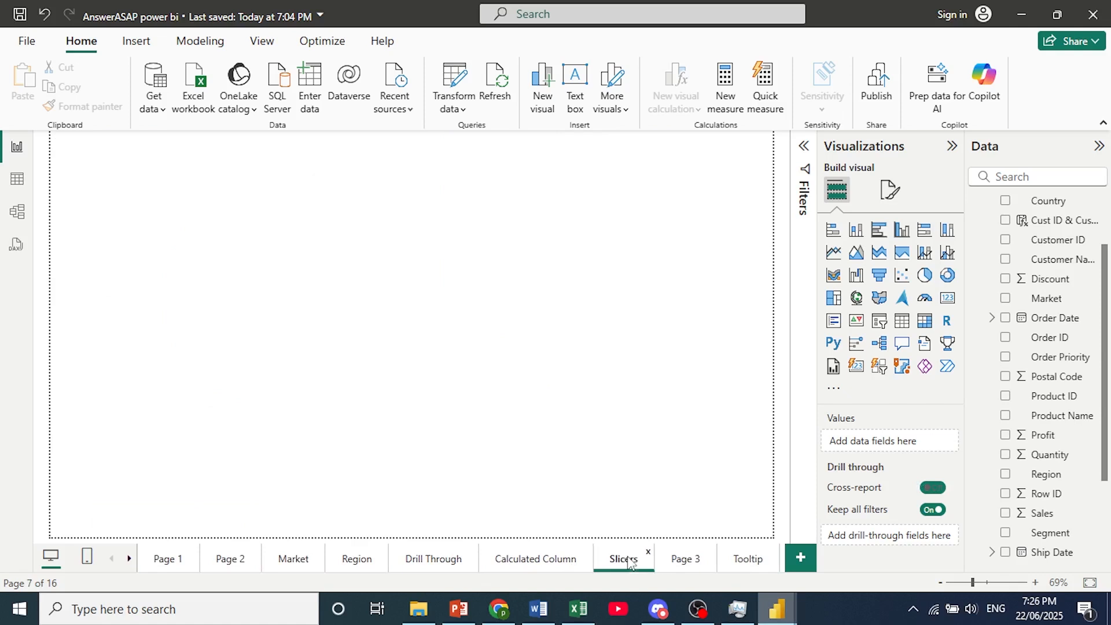
pyautogui.click(686, 560)
pyautogui.click(741, 561)
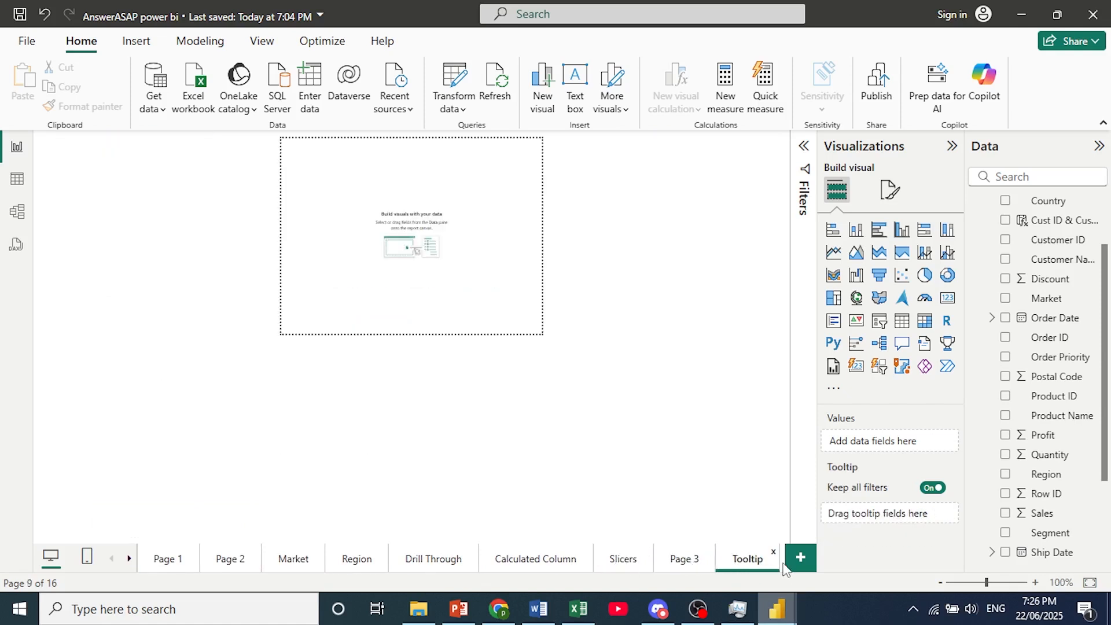
# - Open page 10 and set its Custom Selection slicer to Country for the sales column chart
pyautogui.click(784, 567)
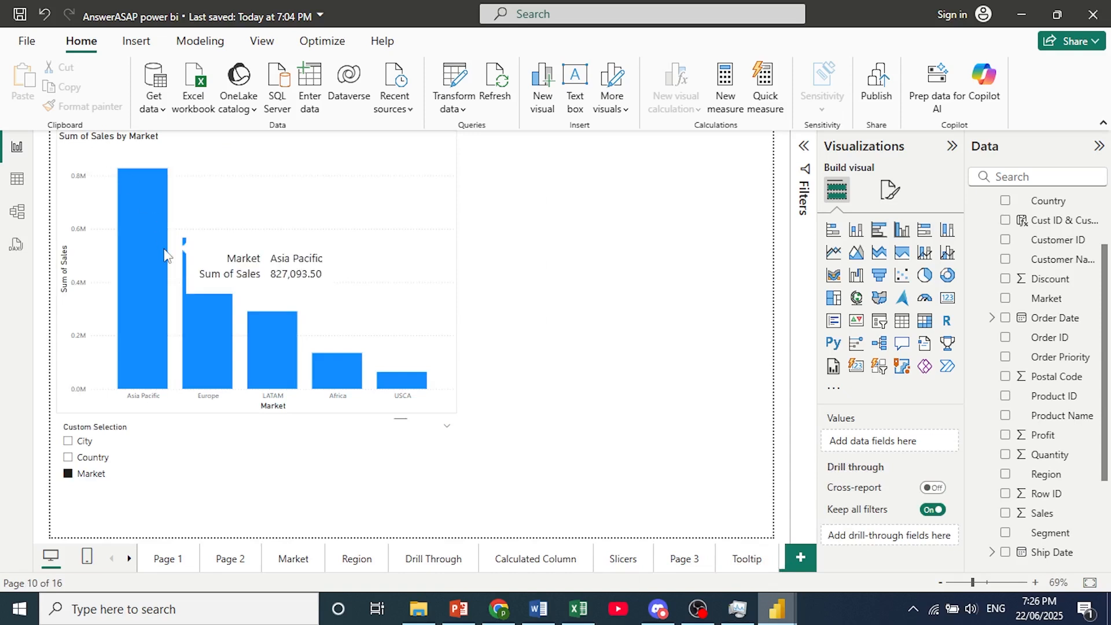
pyautogui.click(69, 458)
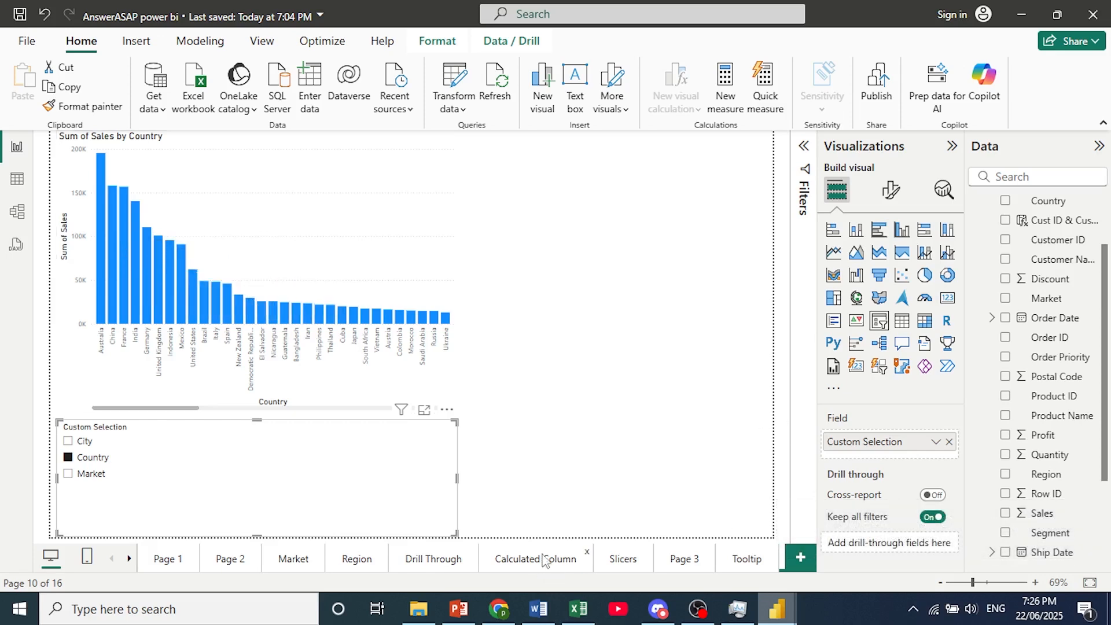
# - Switch to the untitled Power BI report, look through the Financial Sample.xlsx data in Excel, and return to the report
pyautogui.moveTo(787, 618)
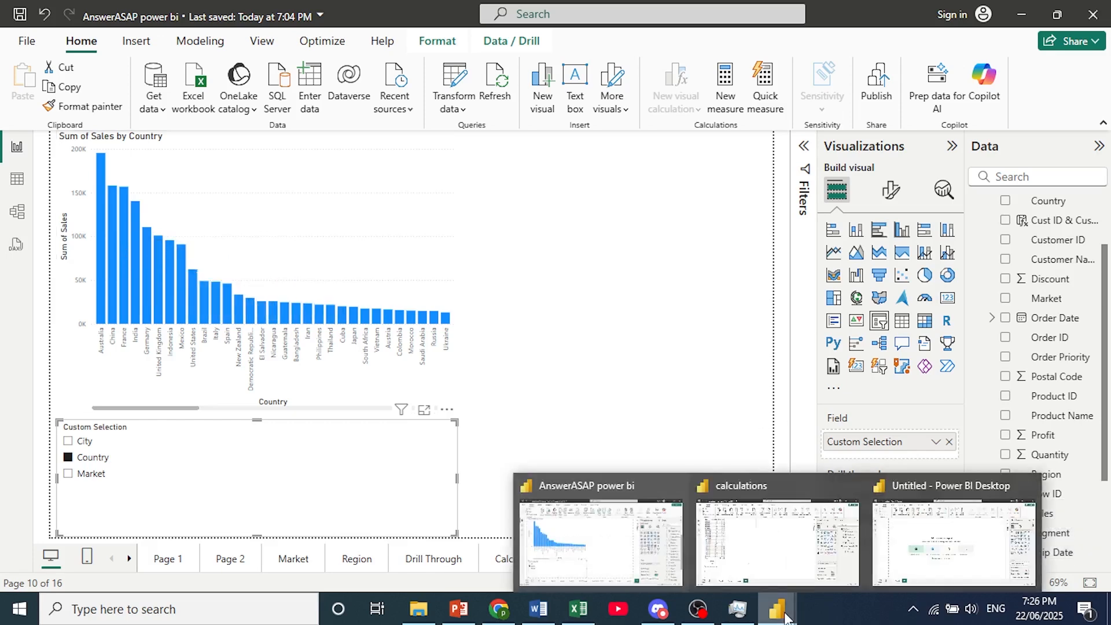
pyautogui.click(896, 530)
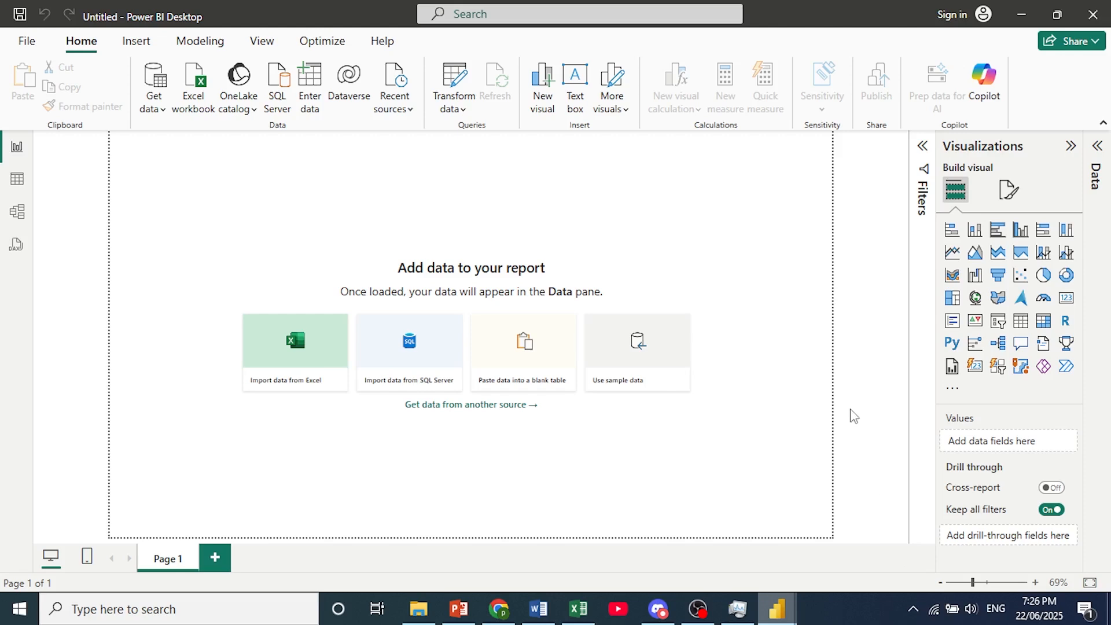
pyautogui.click(579, 608)
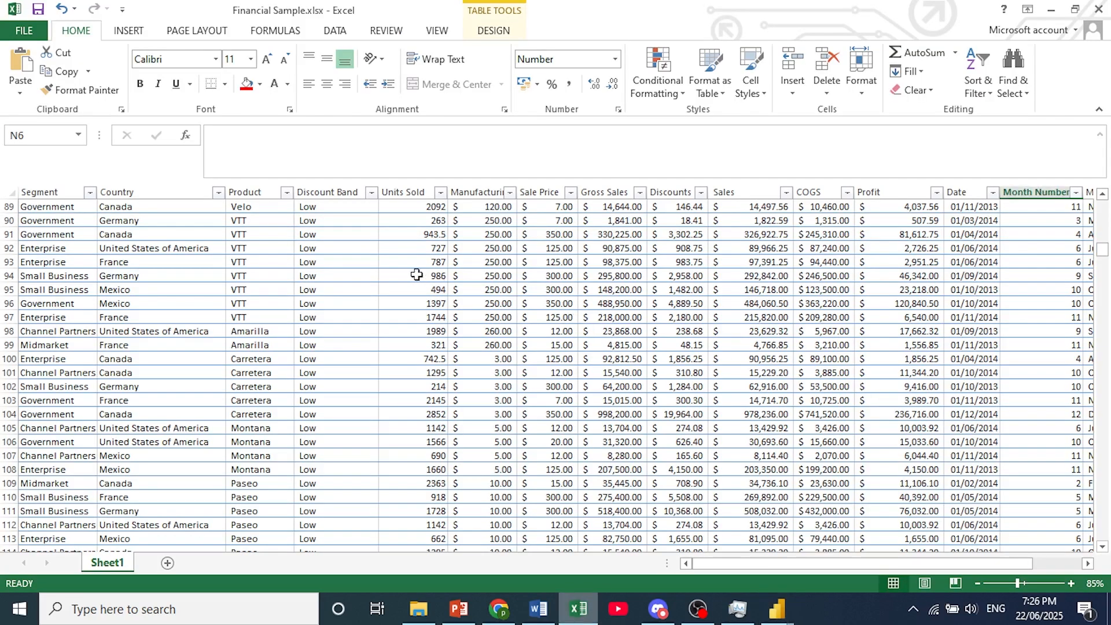
pyautogui.scroll(-11, 533, 261)
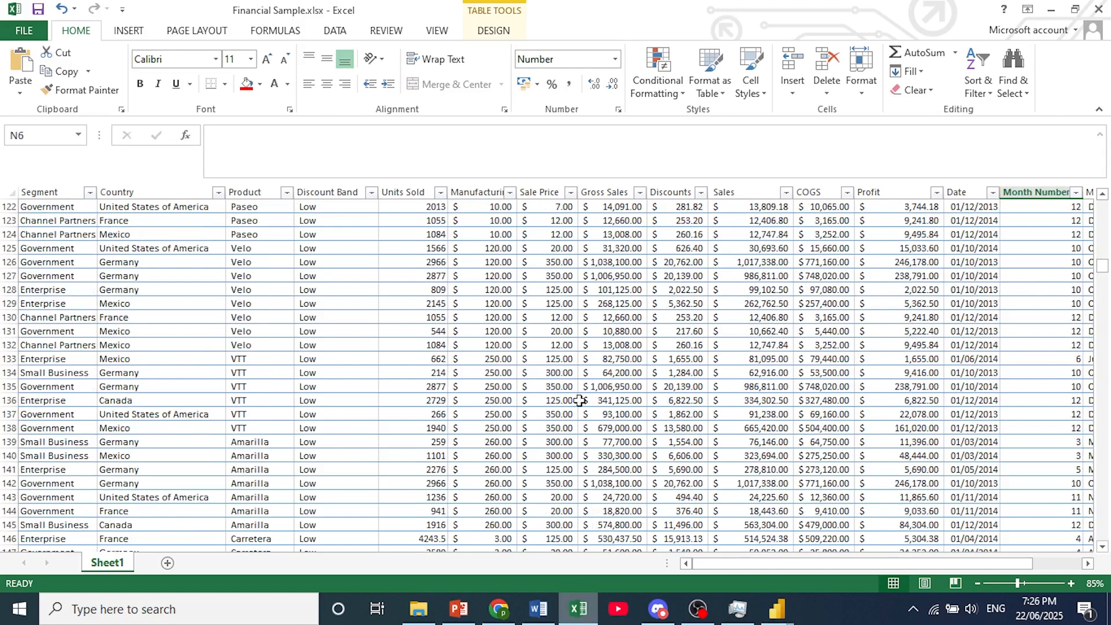
pyautogui.click(579, 608)
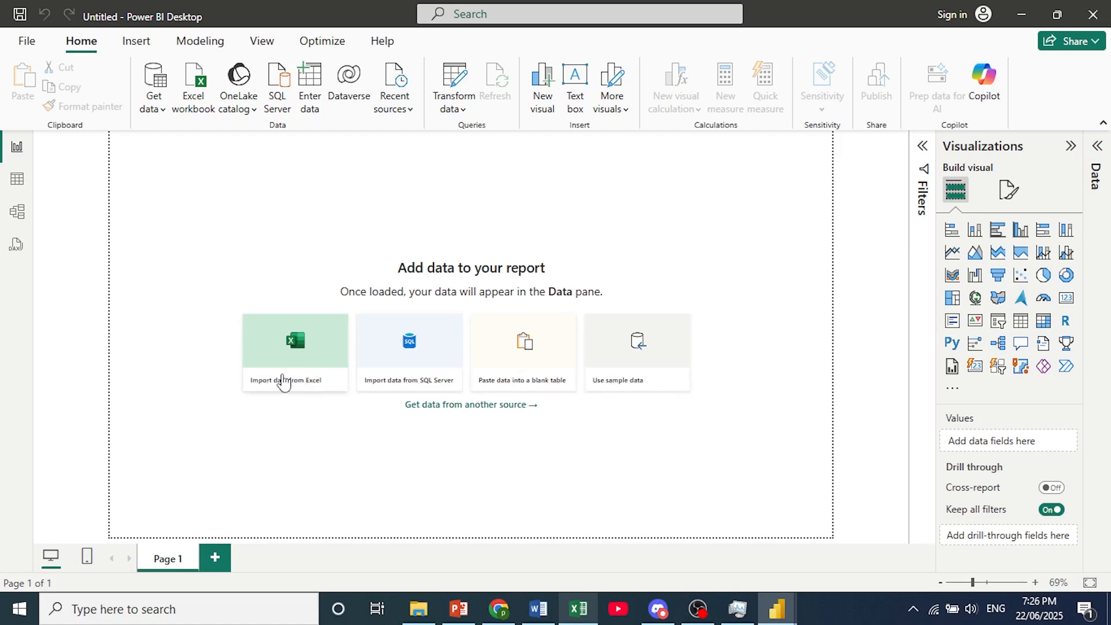
# - Open Financial Sample.xlsx from the Downloads folder as the Excel data source for the empty report
pyautogui.click(314, 366)
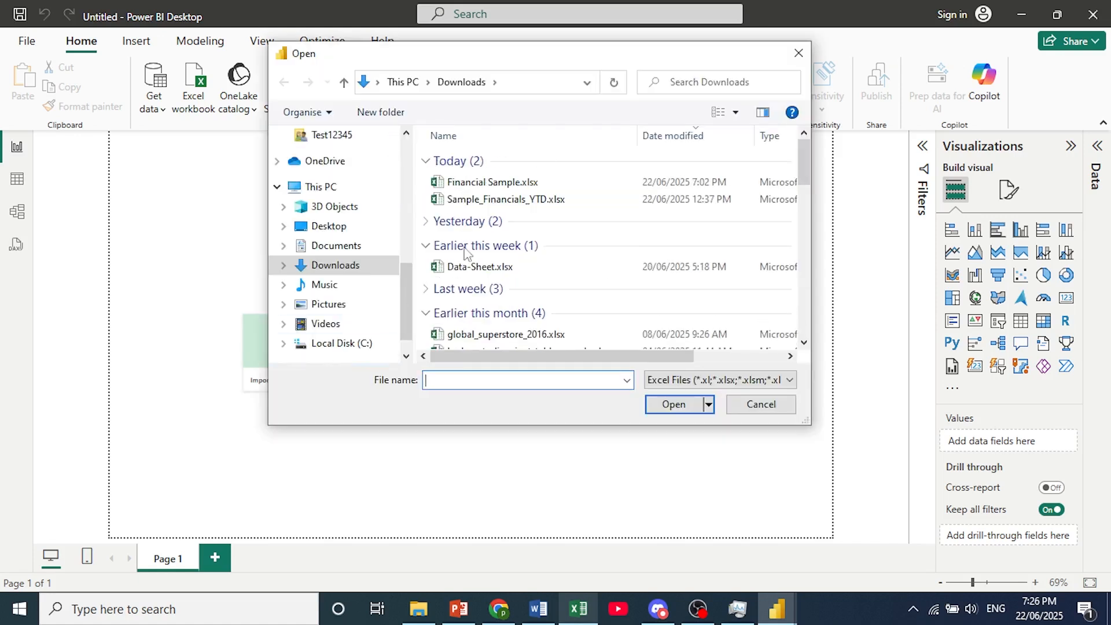
pyautogui.moveTo(503, 182)
pyautogui.mouseDown()
pyautogui.moveTo(510, 188)
pyautogui.moveTo(488, 181)
pyautogui.mouseUp()
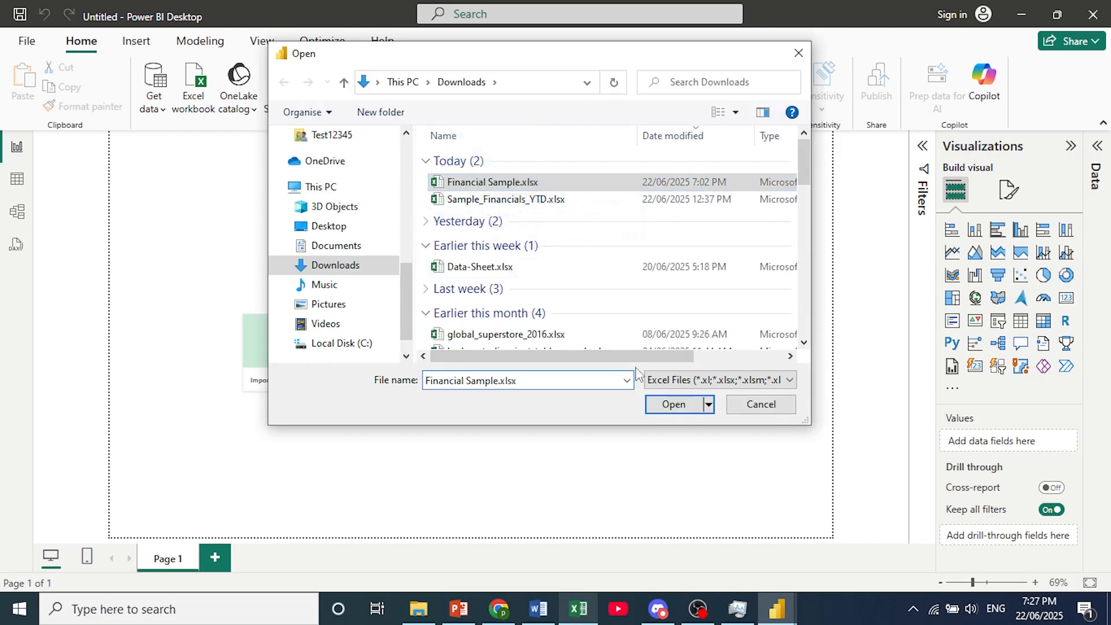
pyautogui.click(663, 406)
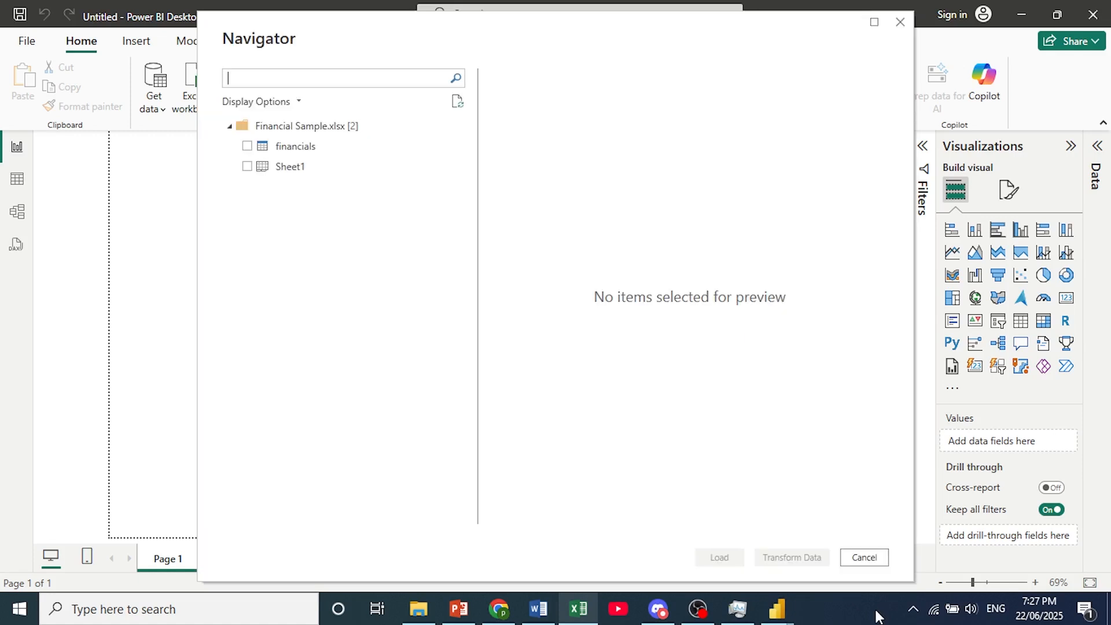
# - Select the financials table and Sheet1, check the Sheet1 preview columns, and load both into the report
pyautogui.click(248, 146)
pyautogui.click(247, 166)
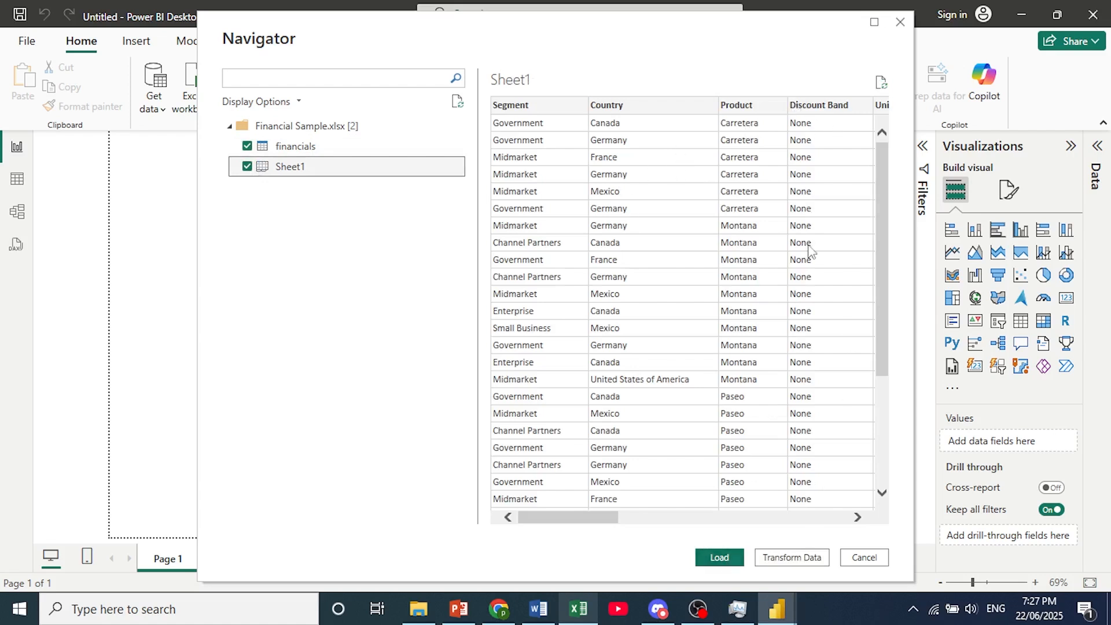
pyautogui.moveTo(576, 521); pyautogui.dragTo(815, 501)
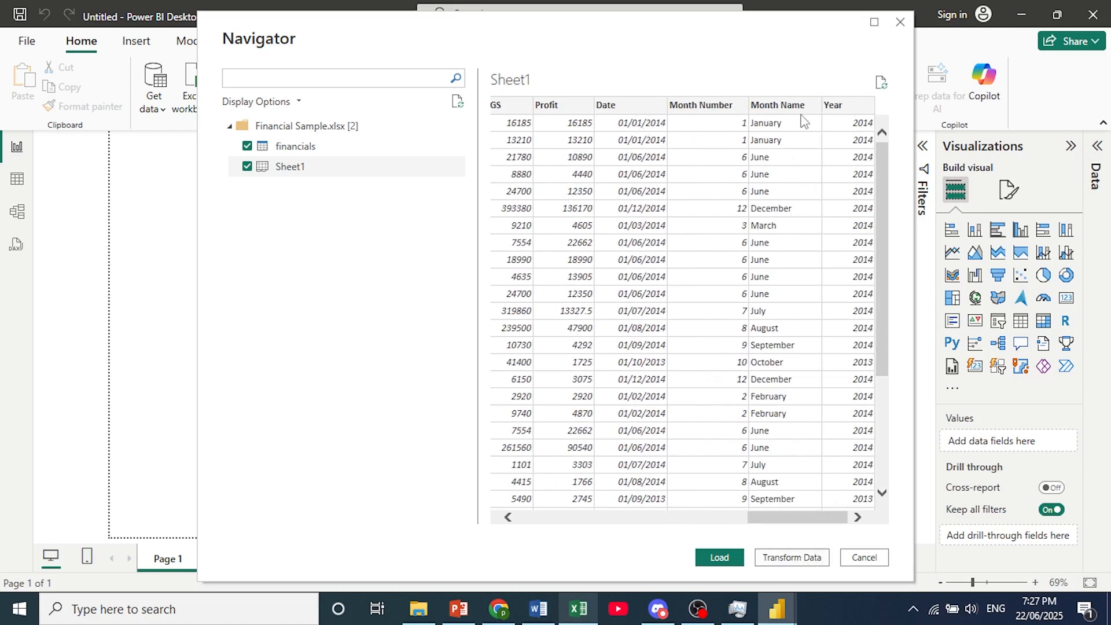
pyautogui.click(718, 555)
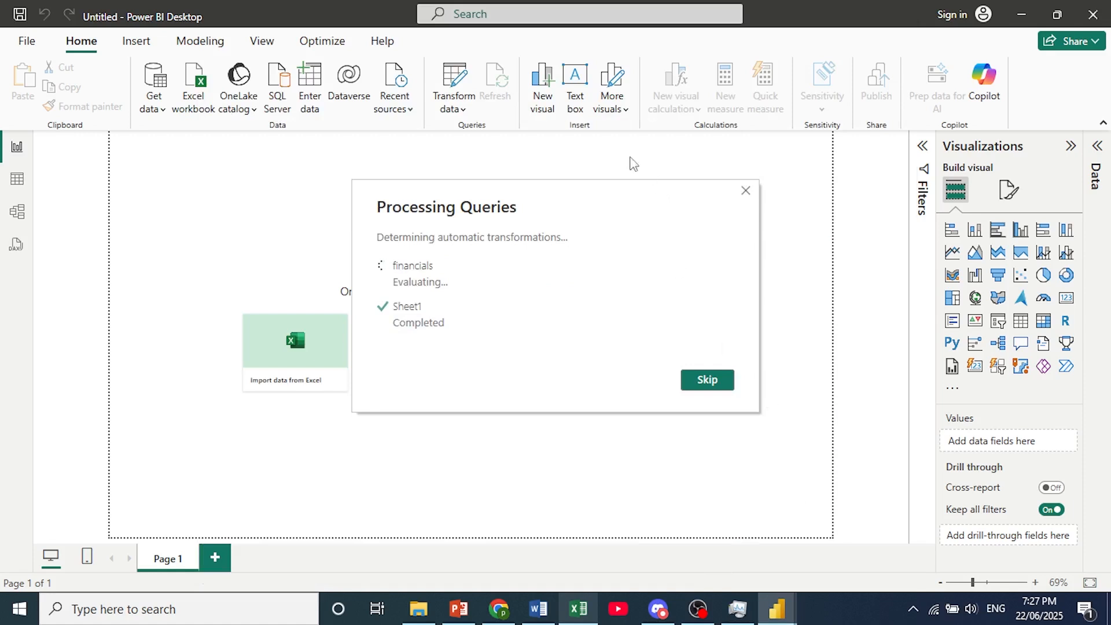
# - Switch to the calculations report and examine the daily Gross Sales and Benchmark % table on Page 1
pyautogui.moveTo(777, 608)
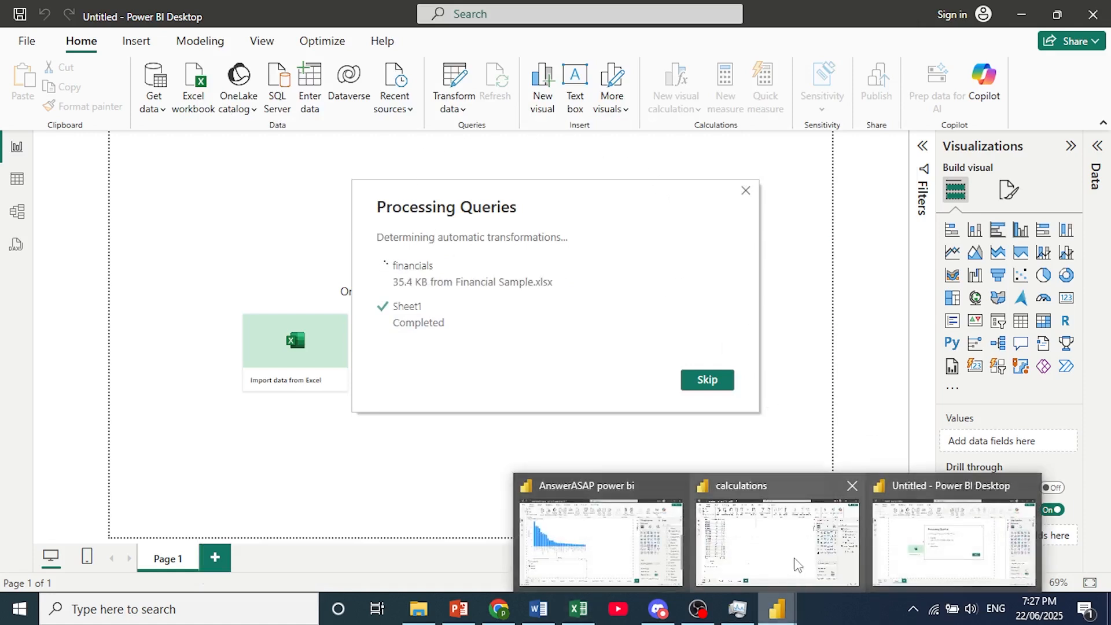
pyautogui.click(786, 553)
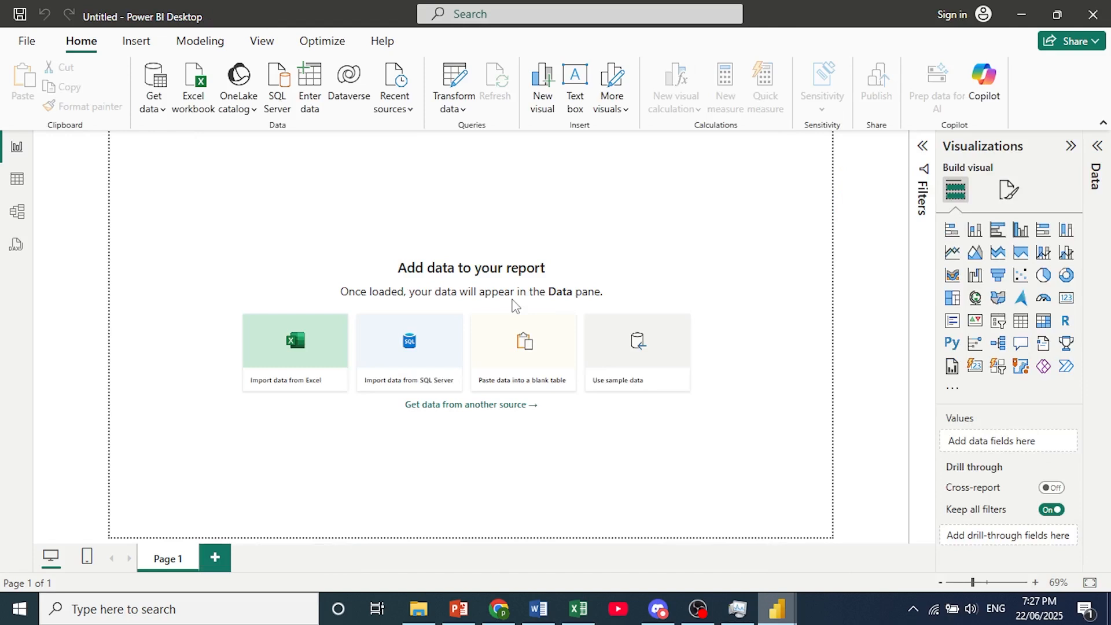
pyautogui.moveTo(791, 614)
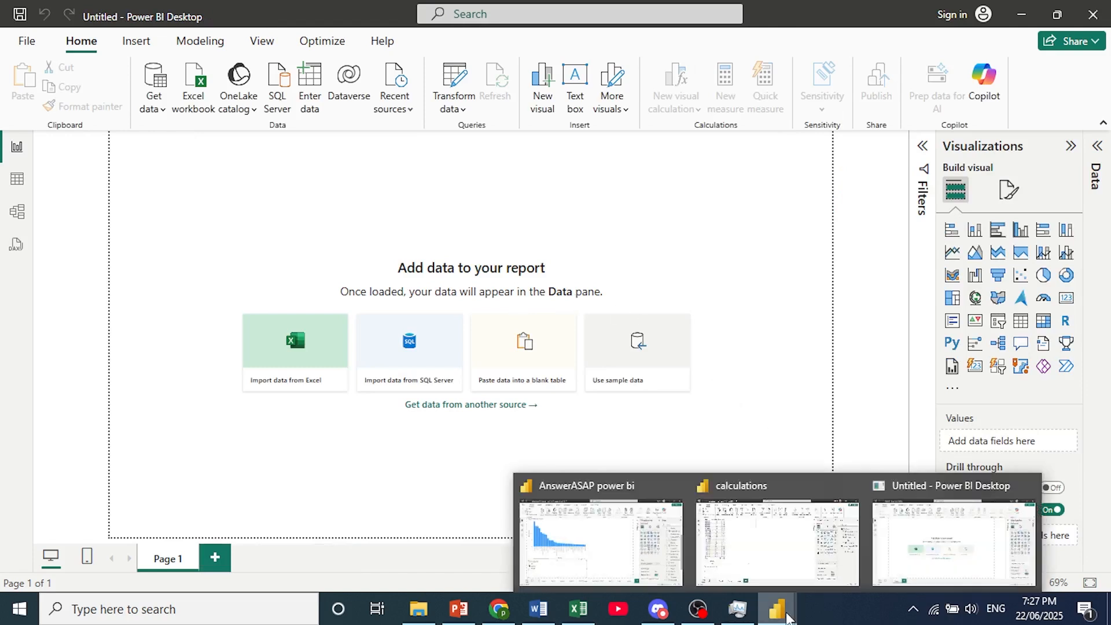
pyautogui.click(787, 563)
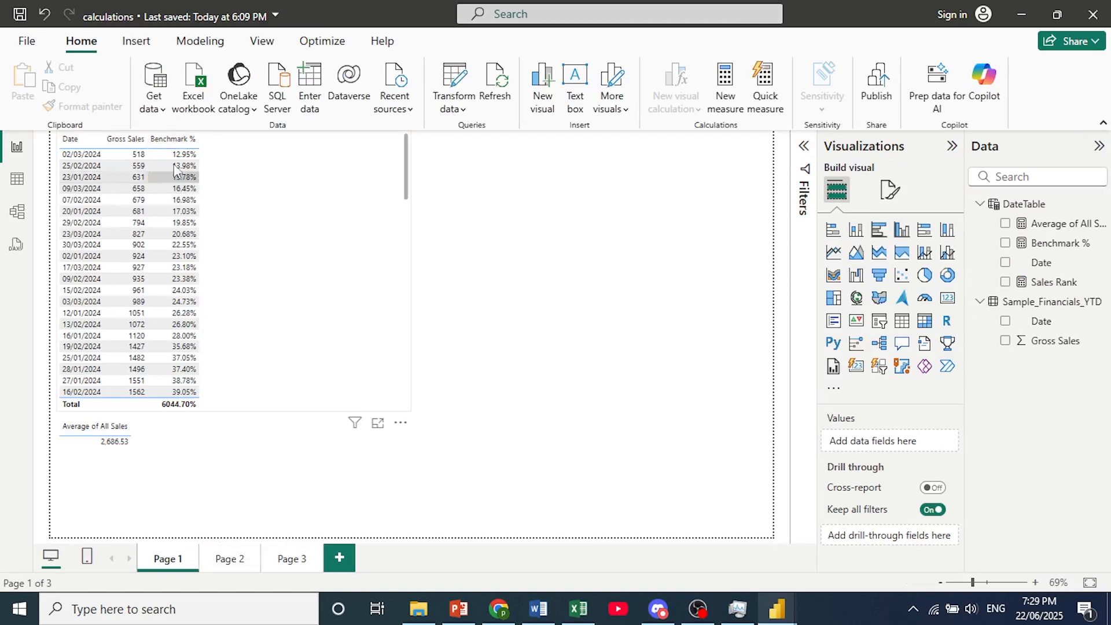
pyautogui.scroll(-10, 179, 223)
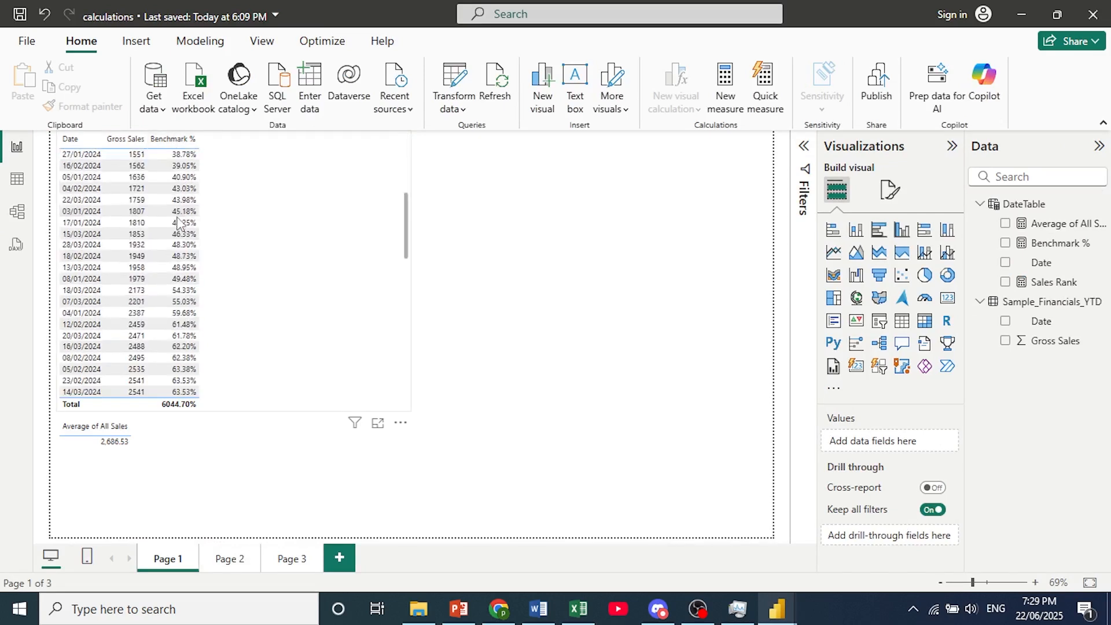
pyautogui.scroll(-4, 179, 223)
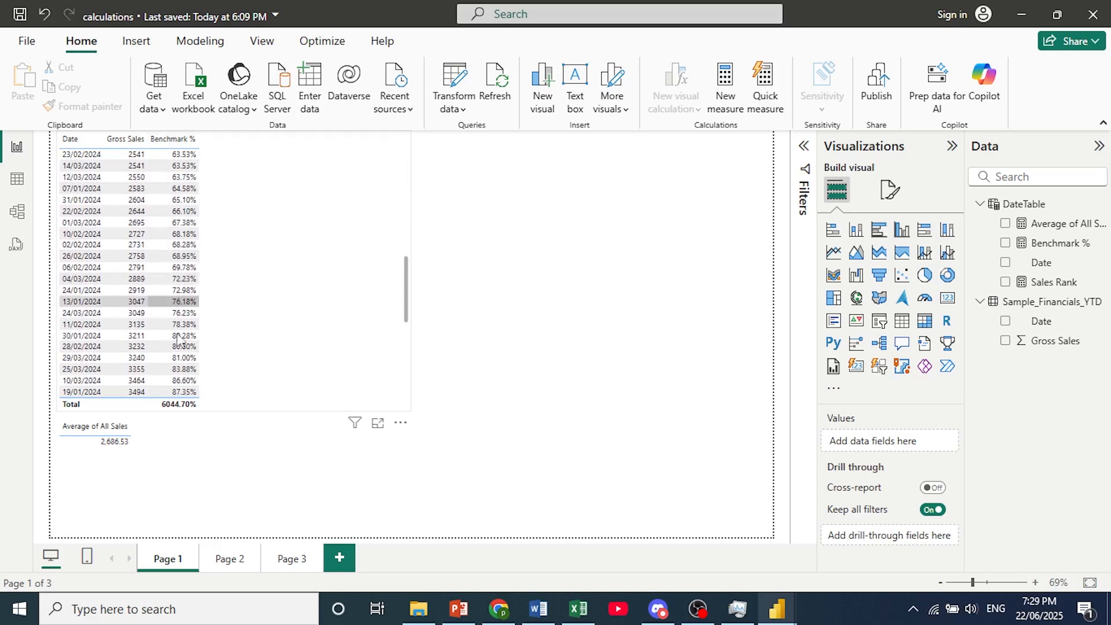
pyautogui.scroll(-5, 173, 295)
pyautogui.scroll(-2, 188, 315)
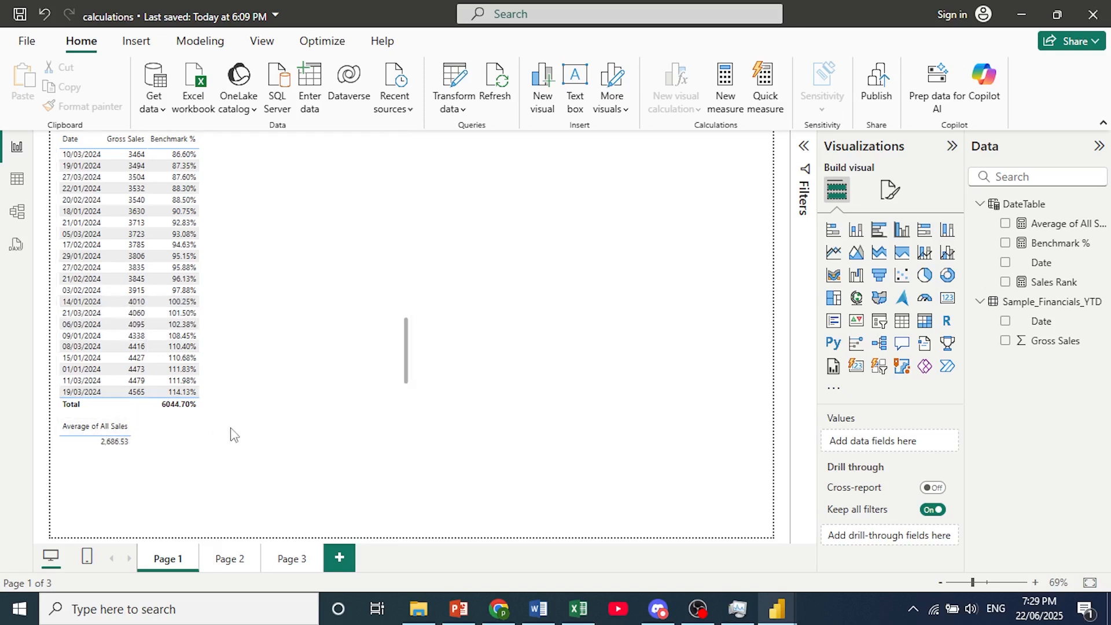
# - Create a measure with the formula Count of Days Over 3000 = CALCULATE(COUNTROWS('Sample_Financials_YTD'), 'Sample_Financials_YTD'[Gross Sales] > 3000)
pyautogui.click(219, 50)
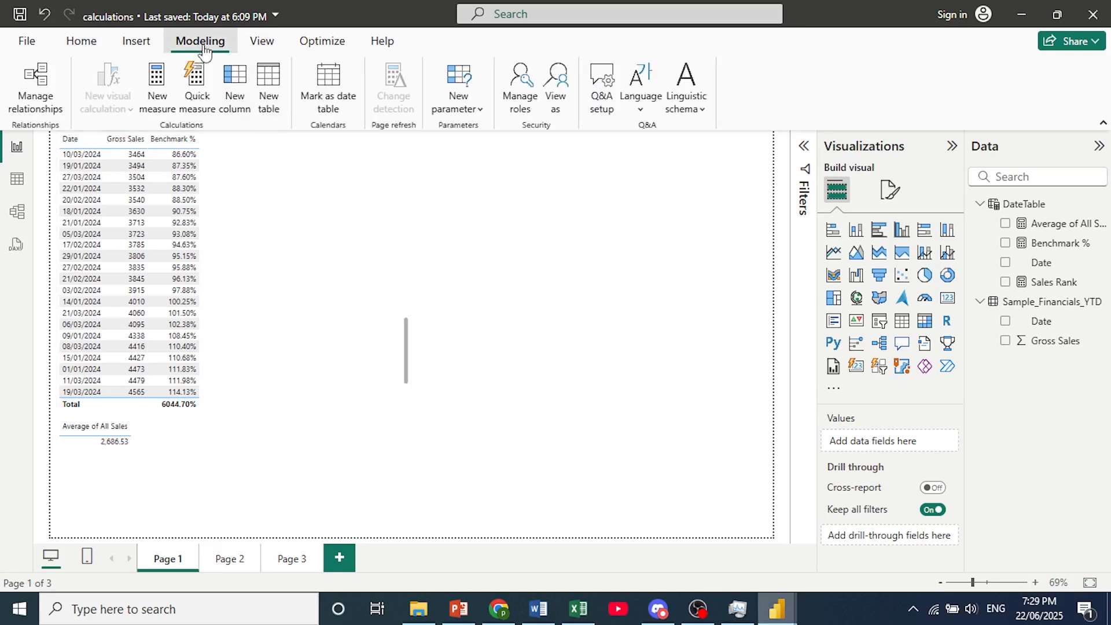
pyautogui.click(160, 106)
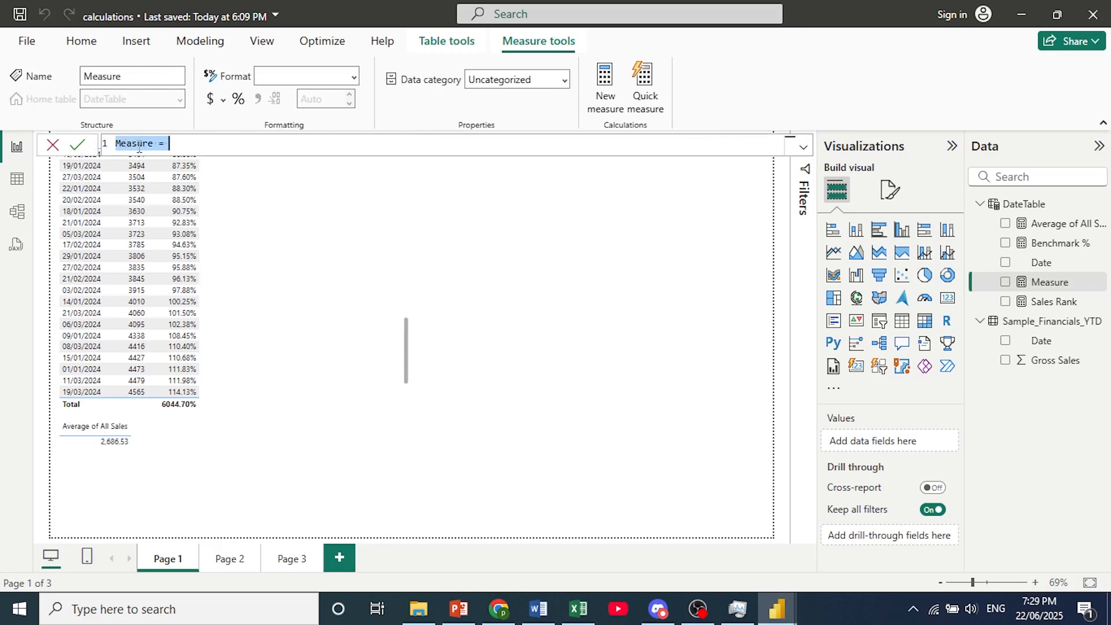
pyautogui.write("Count of Days Over 3000 = CALCULATE(     COUNTROWS('Sample_Financials_YTD'),     'Sample_Financials_YTD'[Gross Sales] > 3000 )")
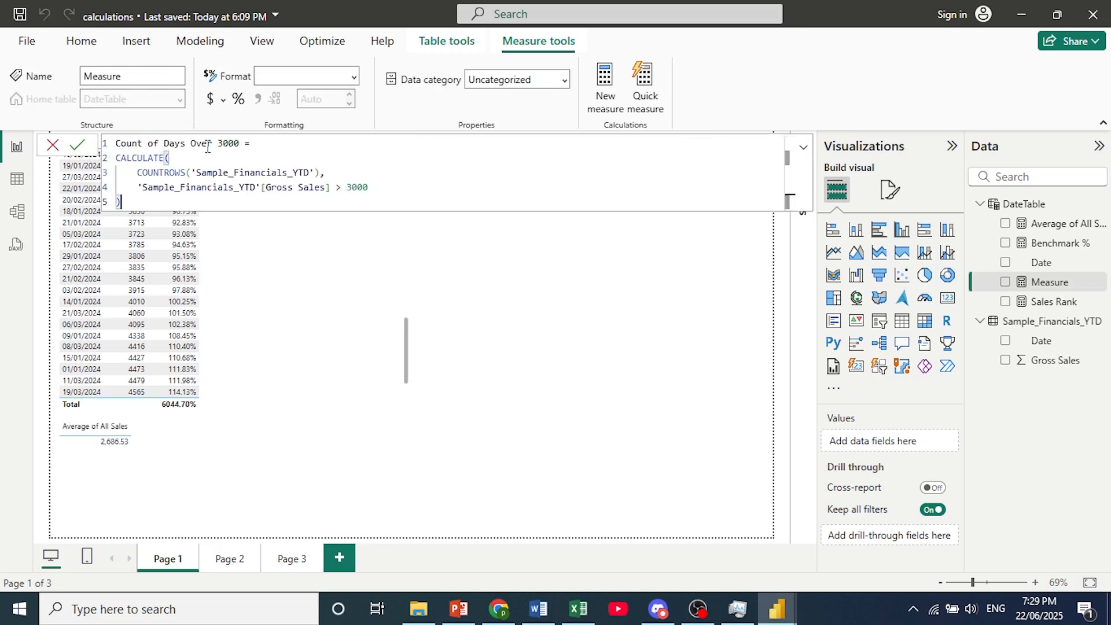
# - Examine the measure formula part by part: its name, CALCULATE, COUNTROWS, the table reference and the Gross Sales condition
pyautogui.moveTo(118, 146); pyautogui.dragTo(239, 149)
pyautogui.click(239, 146)
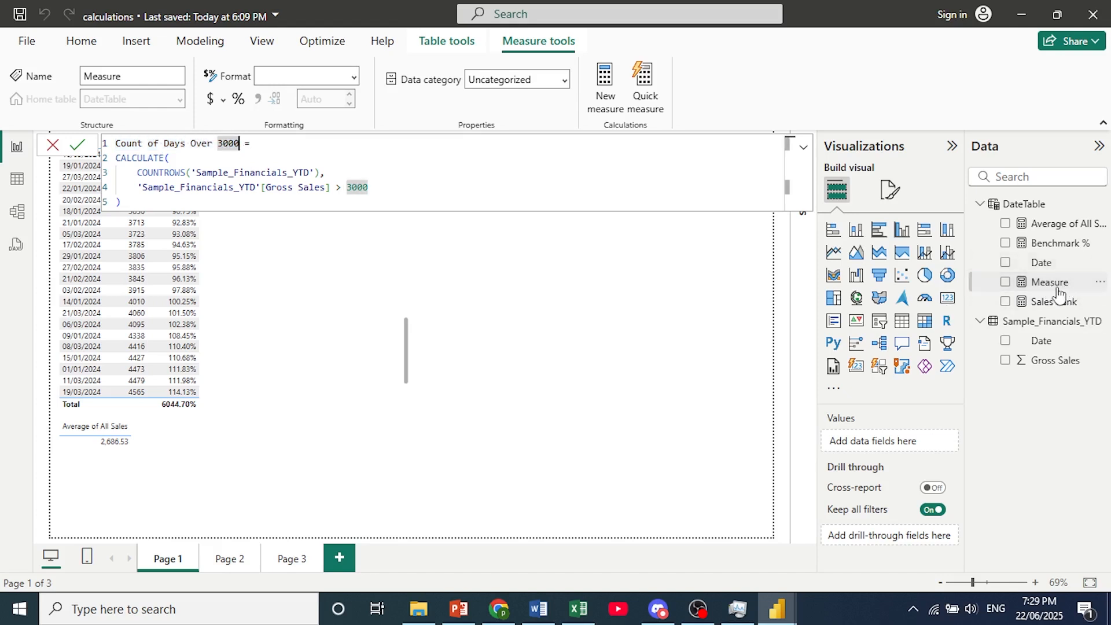
pyautogui.doubleClick(166, 160)
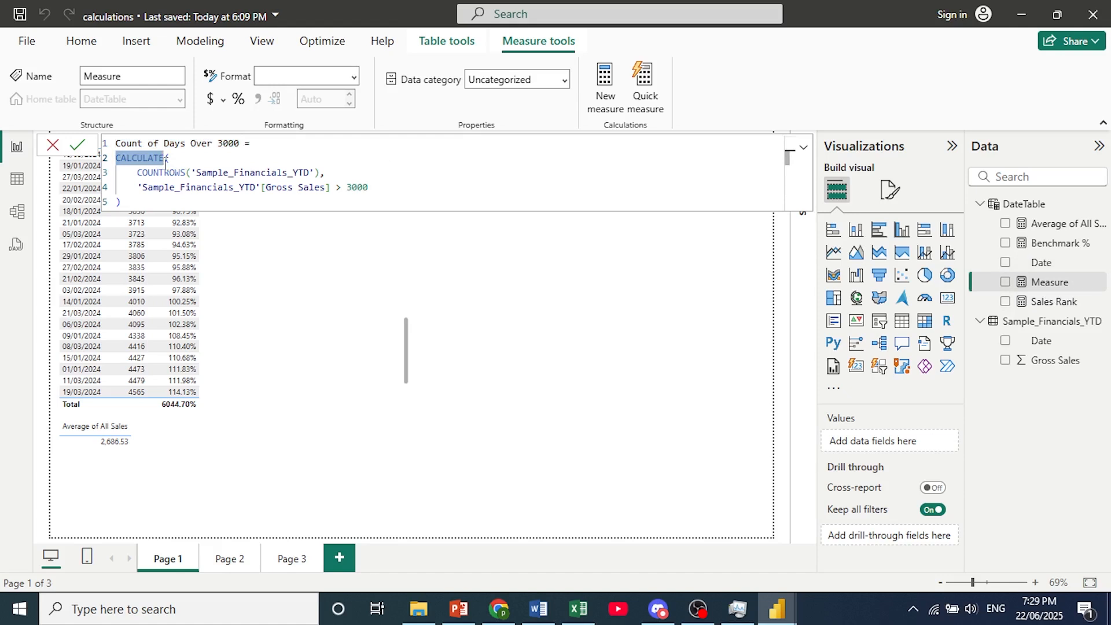
pyautogui.click(166, 164)
pyautogui.click(174, 167)
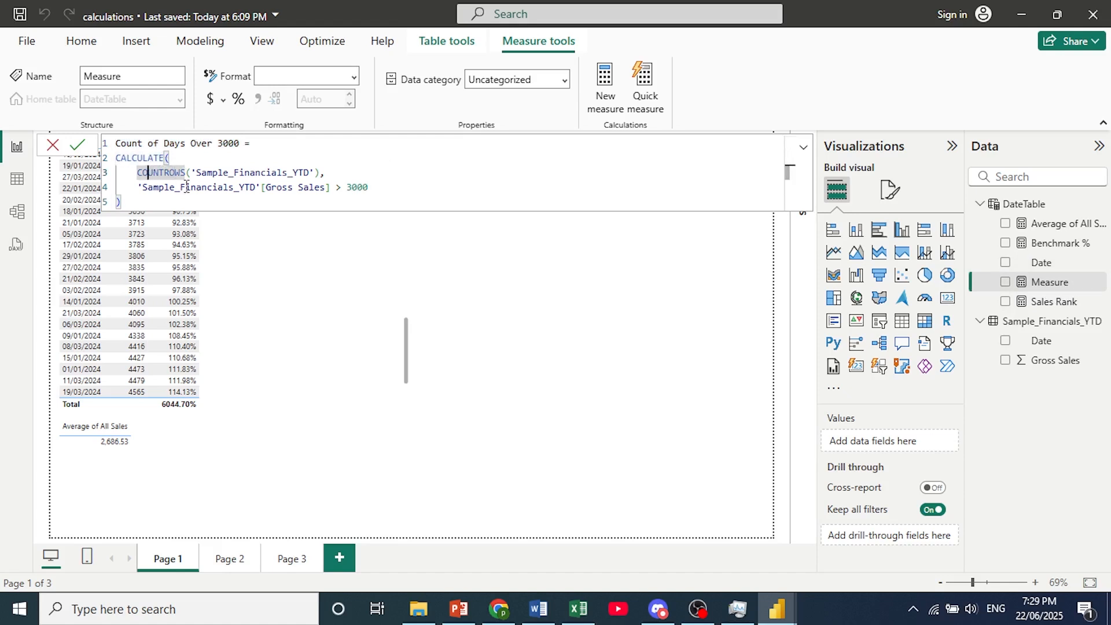
pyautogui.click(187, 187)
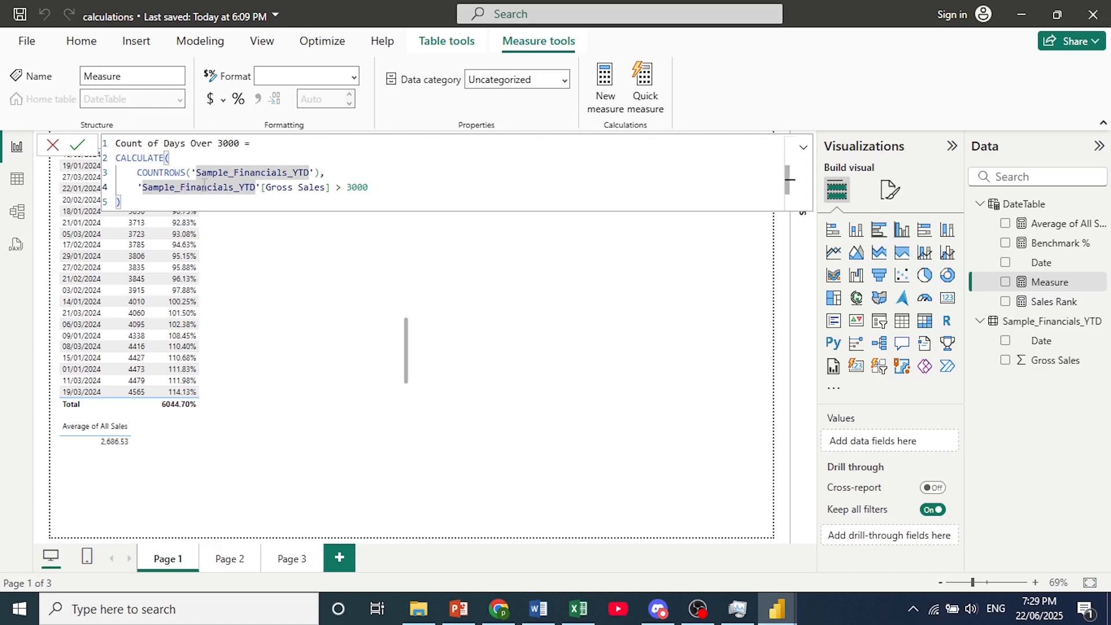
pyautogui.click(282, 191)
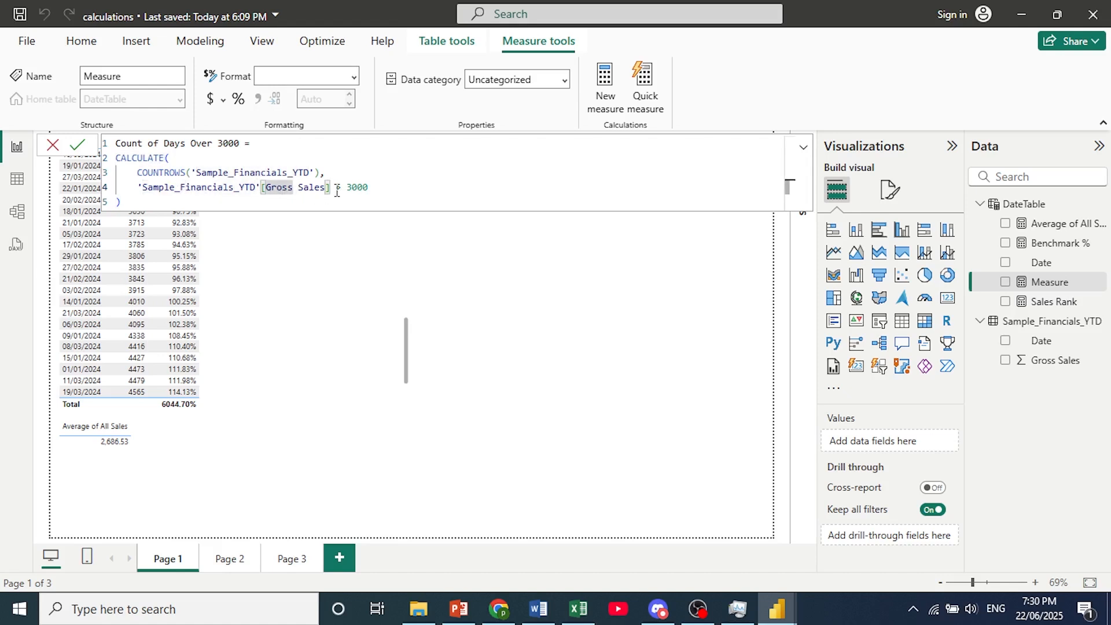
pyautogui.click(389, 191)
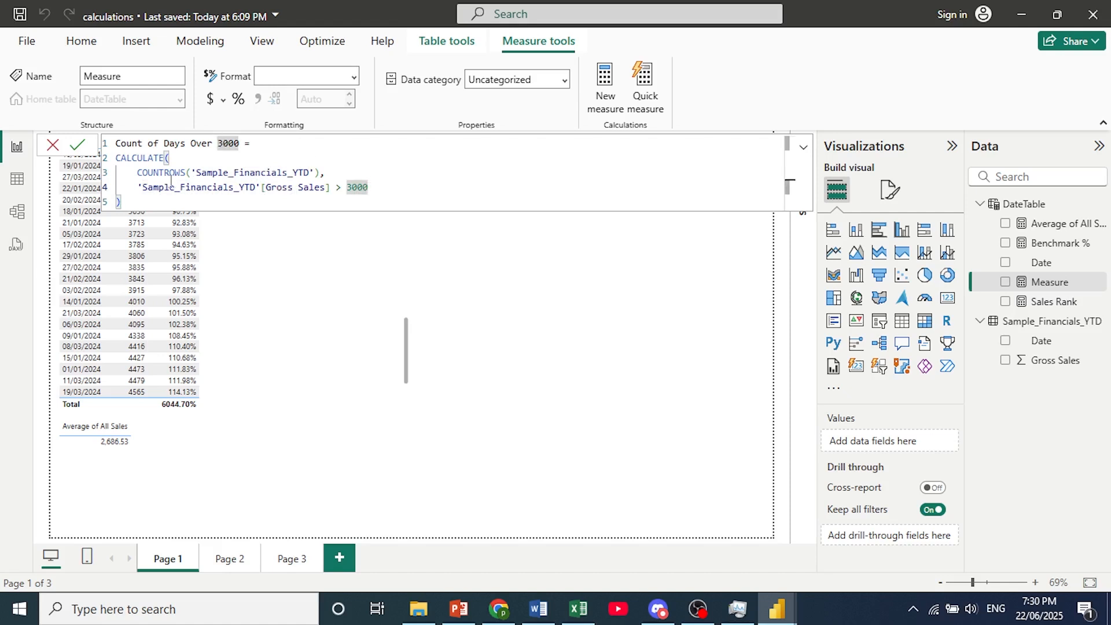
pyautogui.click(157, 203)
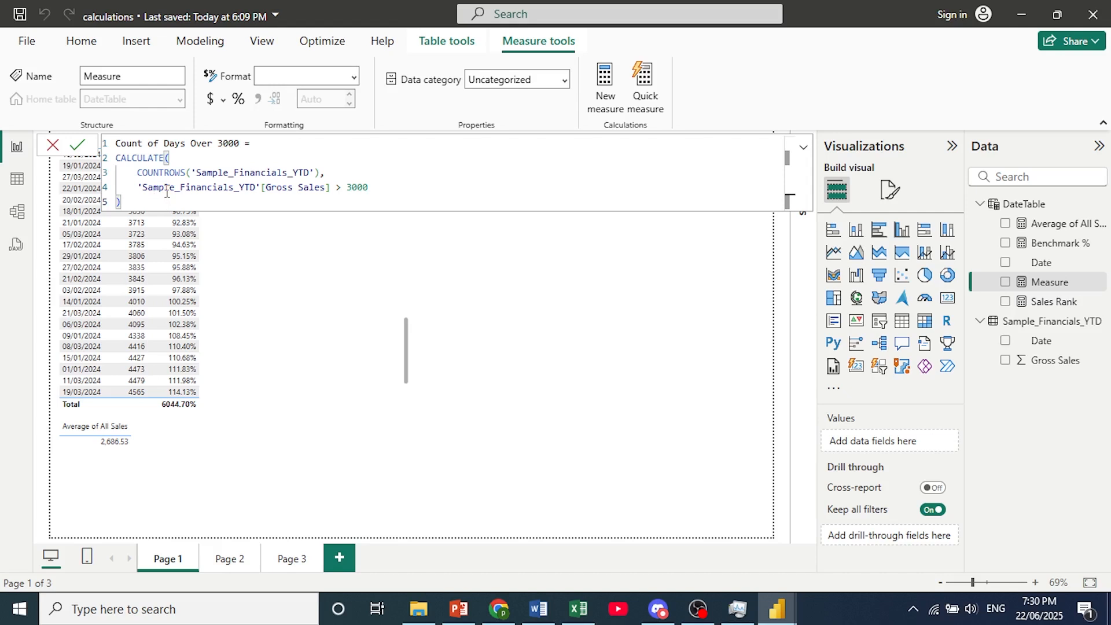
# - Commit the Count of Days Over 3000 measure and show it in a table visual below Average of All Sales on Page 1
pyautogui.press('Return')
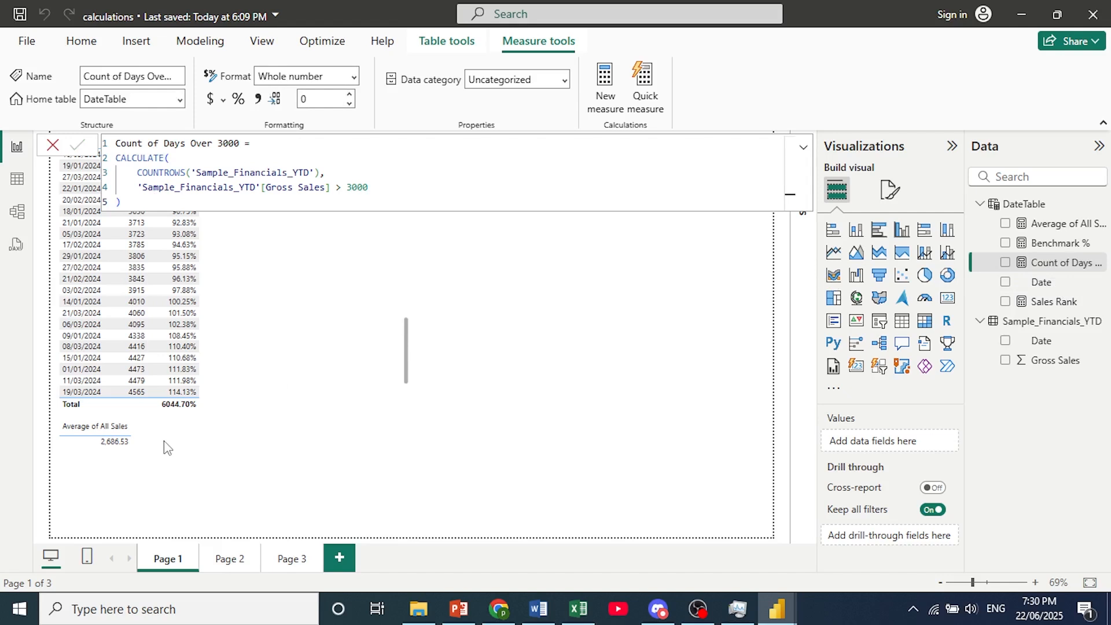
pyautogui.click(1065, 263)
pyautogui.click(725, 331)
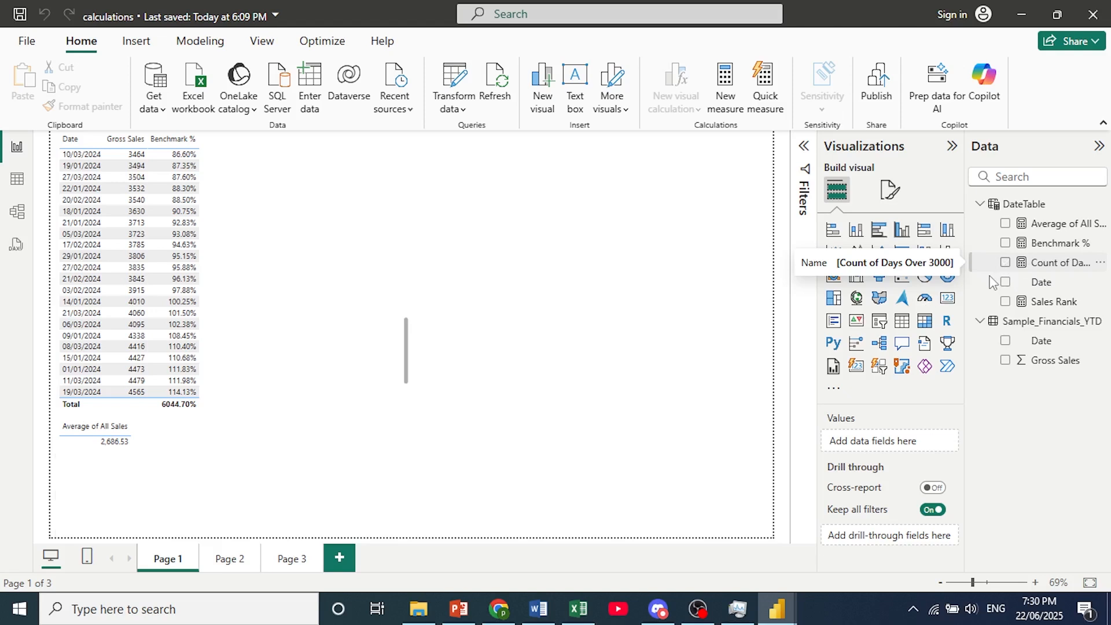
pyautogui.click(1006, 262)
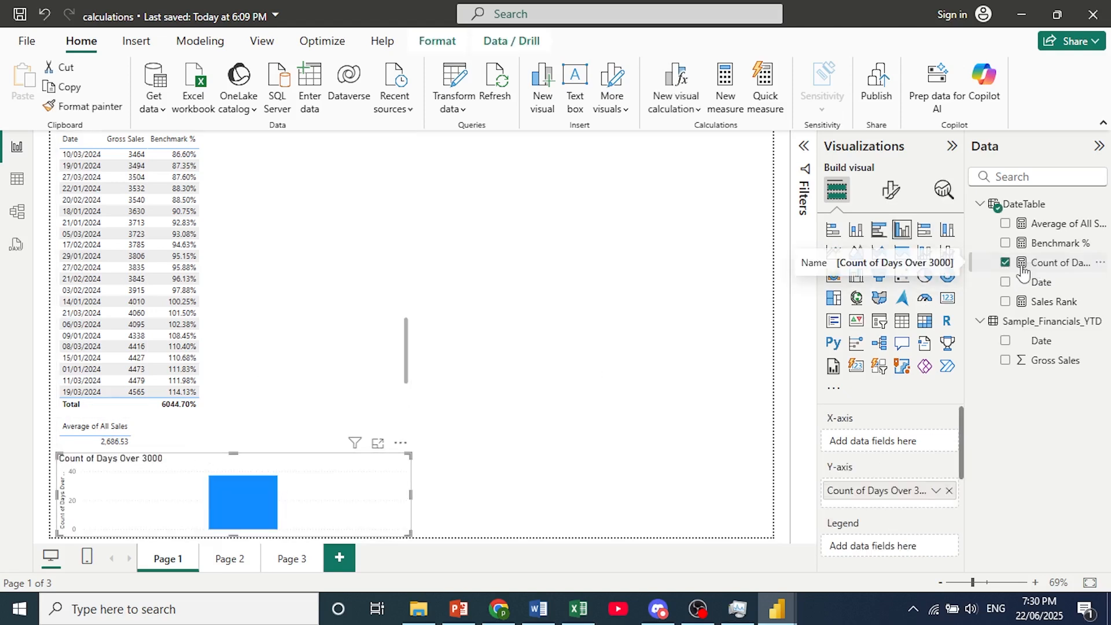
pyautogui.click(902, 321)
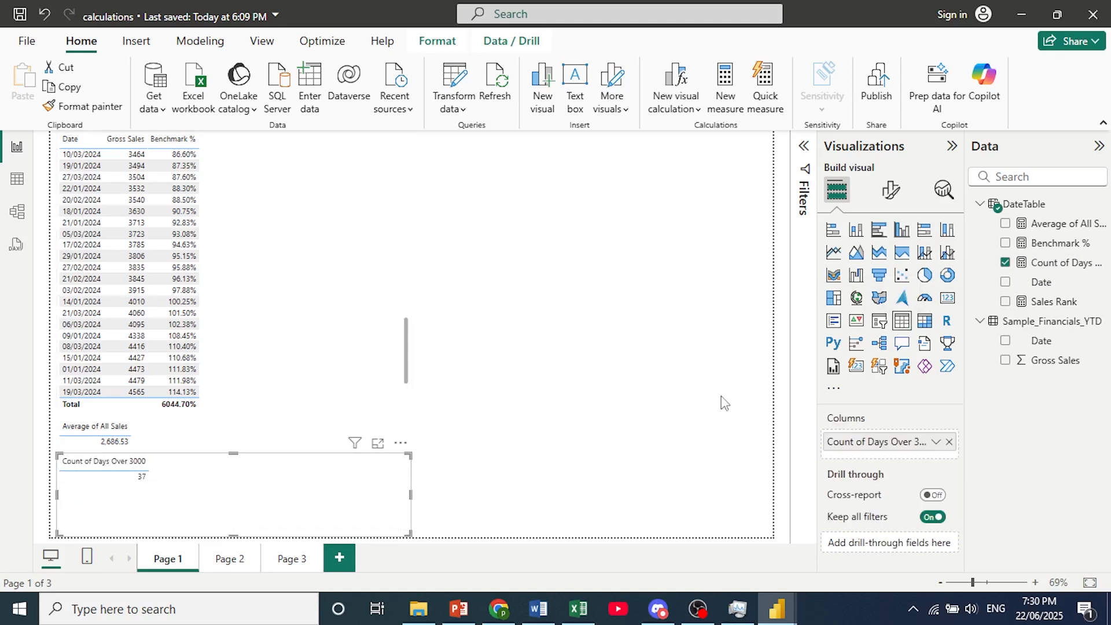
pyautogui.click(450, 242)
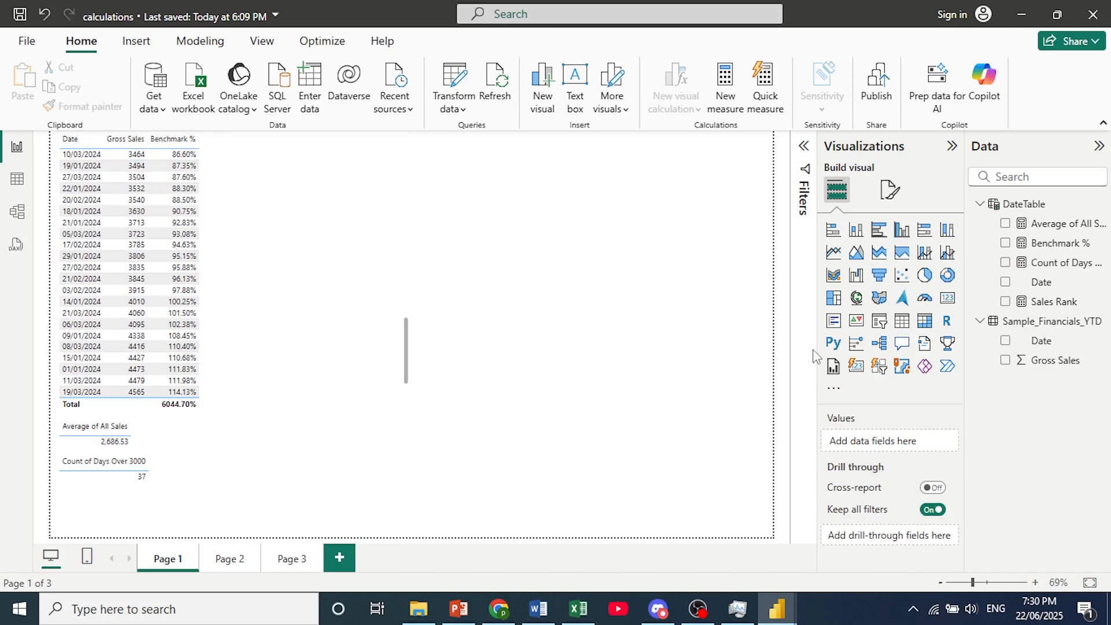
# - Switch to the untitled report, expand the financials table's fields, and add an enlarged pie chart to Page 1
pyautogui.moveTo(794, 602)
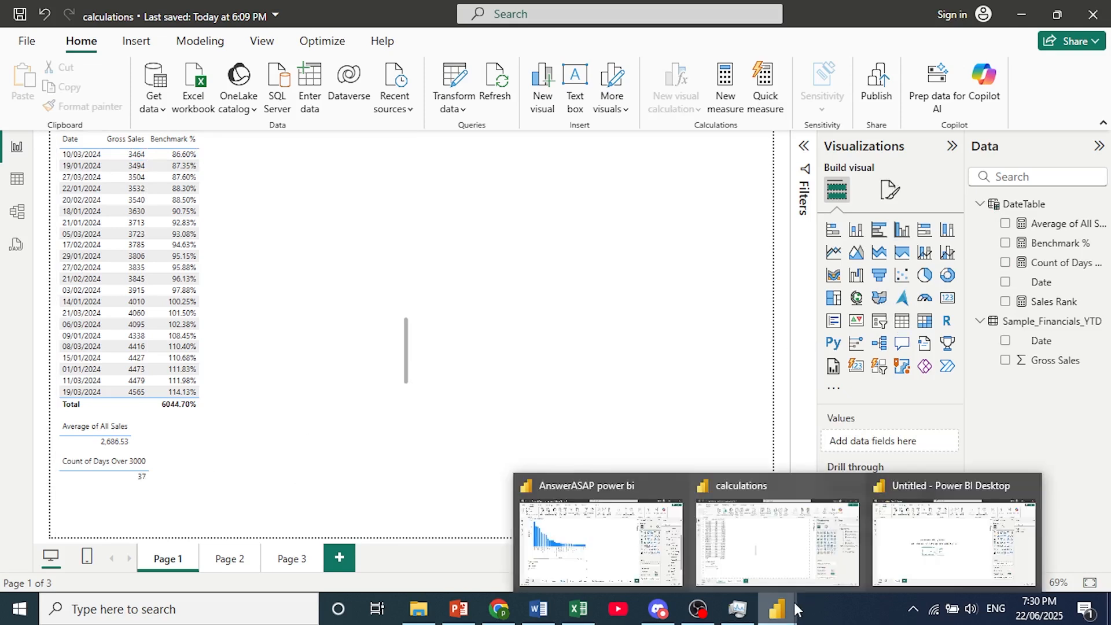
pyautogui.click(925, 563)
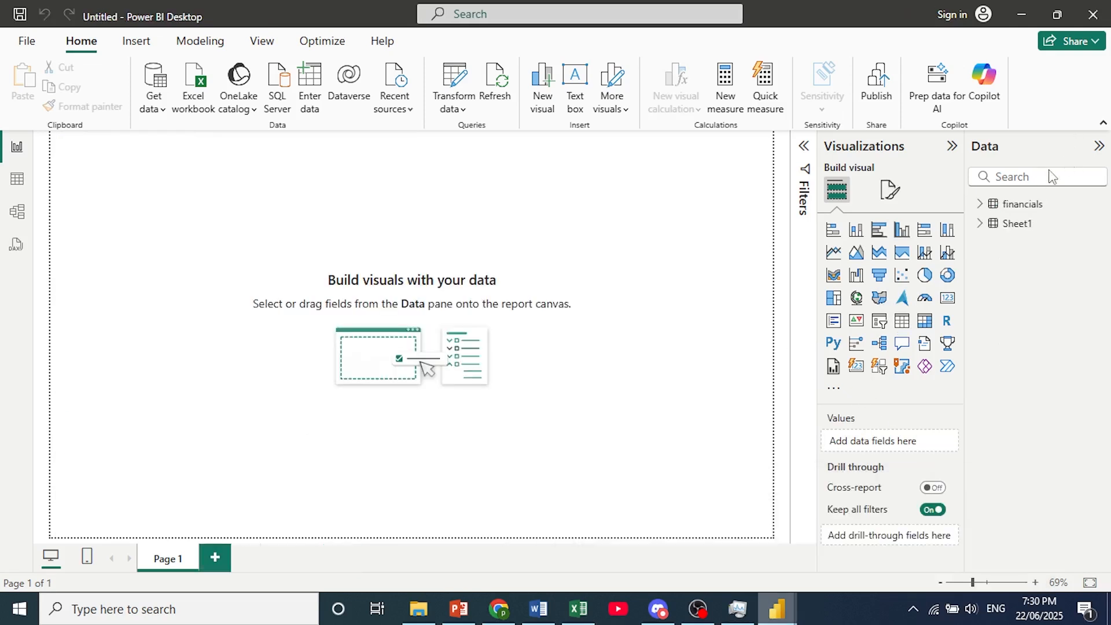
pyautogui.click(985, 206)
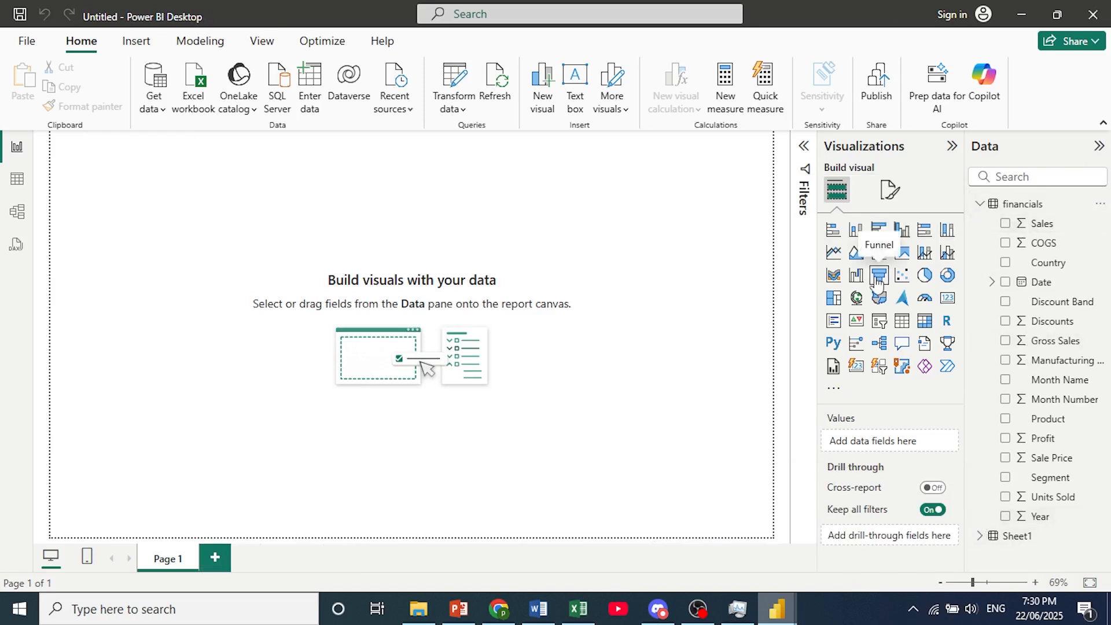
pyautogui.click(927, 282)
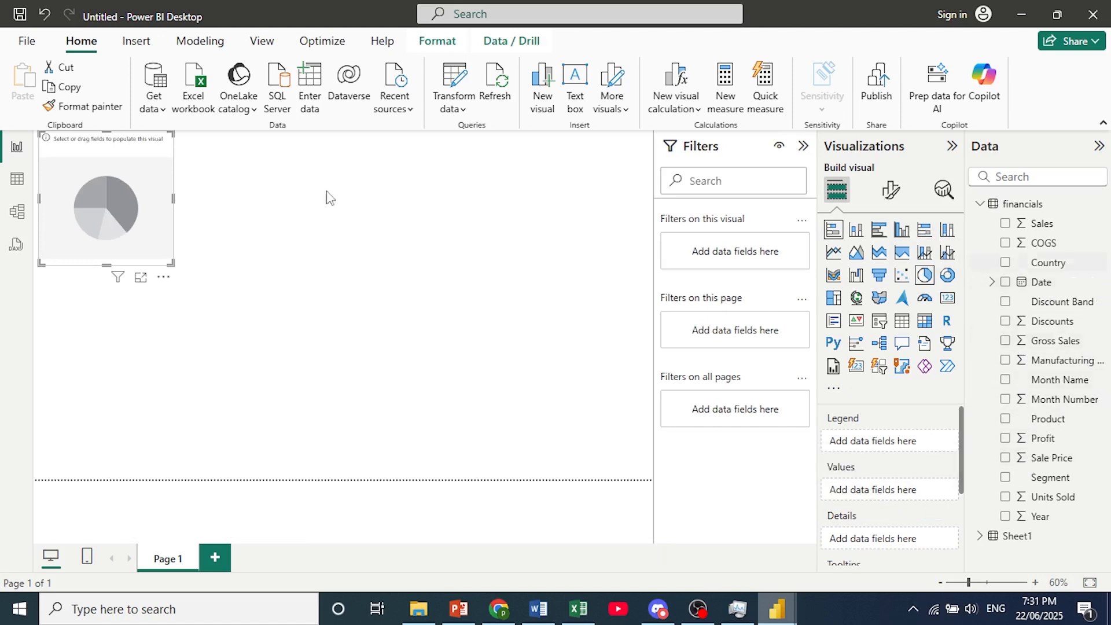
pyautogui.moveTo(172, 264); pyautogui.dragTo(385, 389)
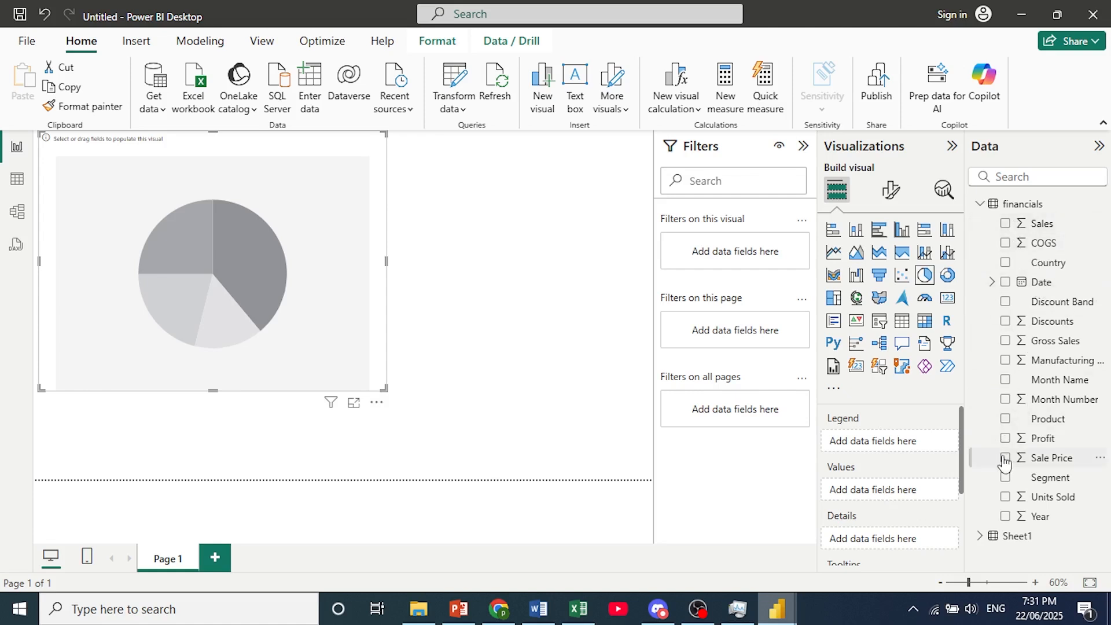
# - Populate the pie chart with Units Sold from the financials table as values and Country as the legend
pyautogui.click(1005, 498)
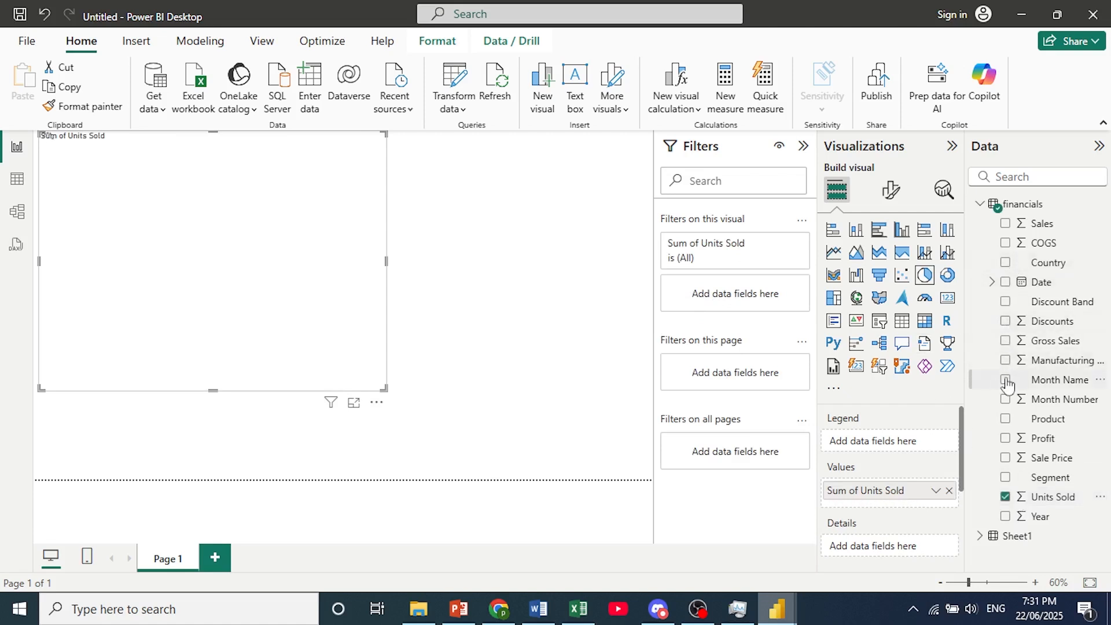
pyautogui.click(1006, 269)
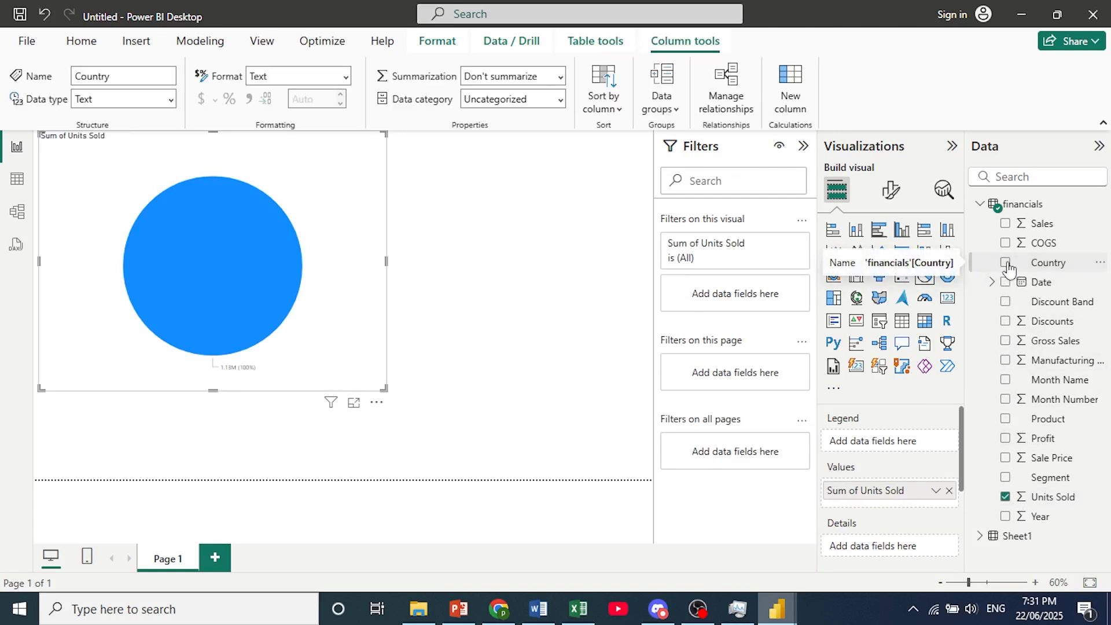
pyautogui.click(1006, 264)
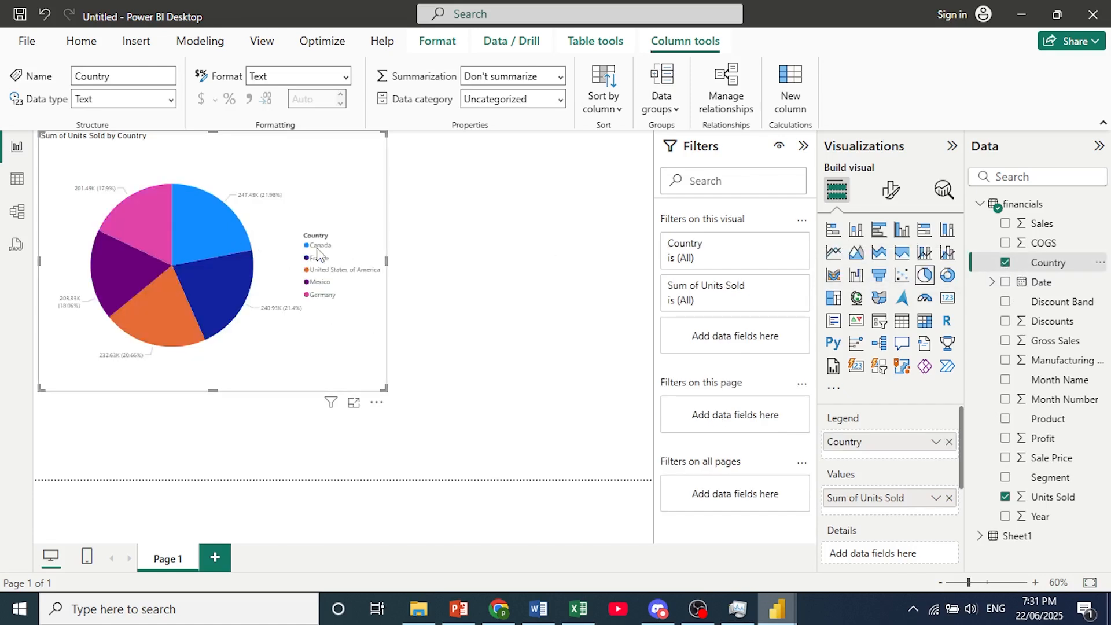
# - Highlight the Canada slice, enlarge the pie chart to fill most of the page's height, and clear the slice highlight
pyautogui.click(218, 235)
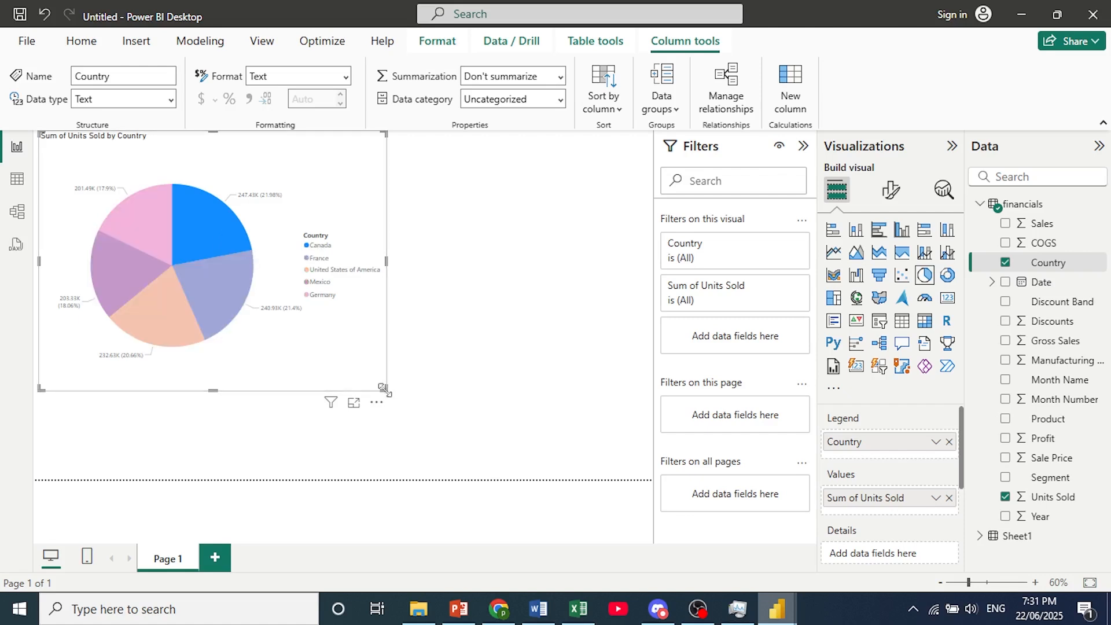
pyautogui.moveTo(386, 392); pyautogui.dragTo(391, 399)
pyautogui.click(457, 451)
pyautogui.moveTo(457, 446); pyautogui.dragTo(482, 466)
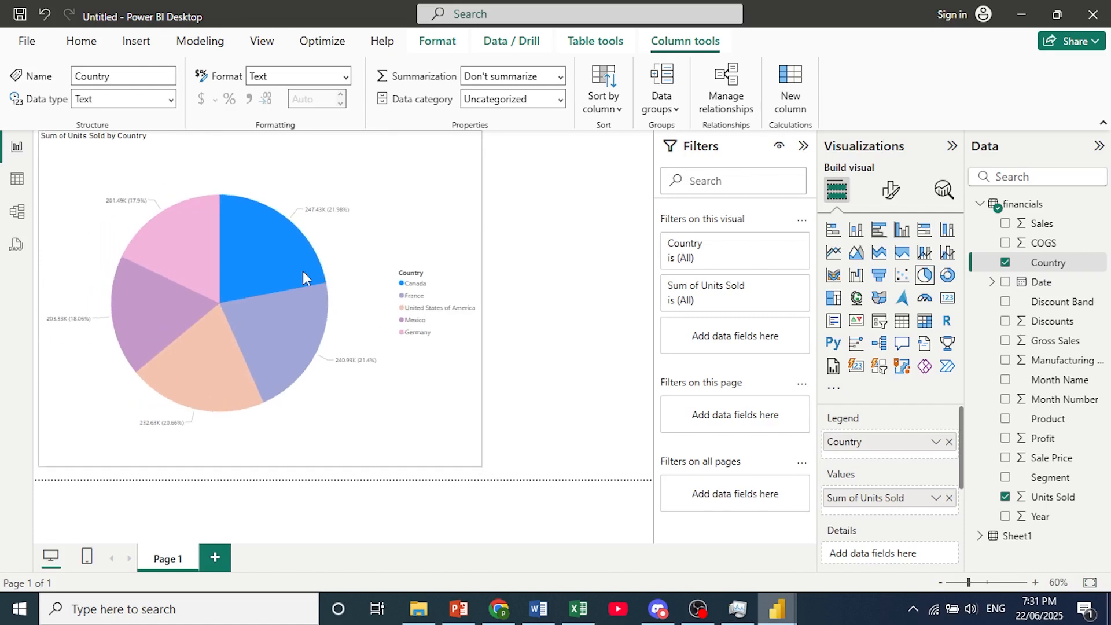
pyautogui.click(287, 266)
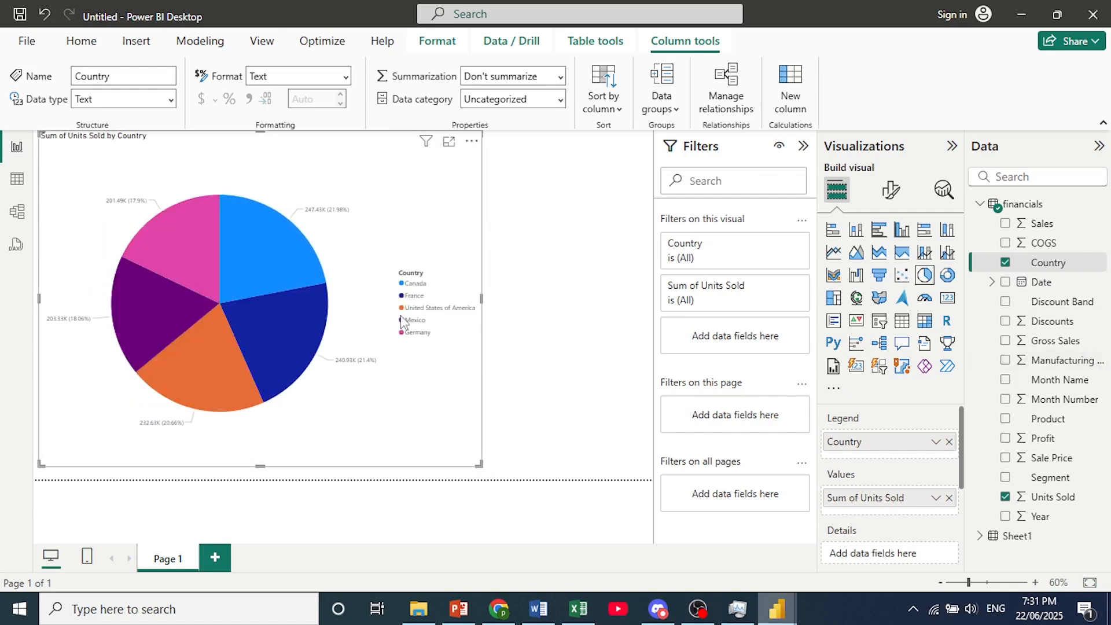